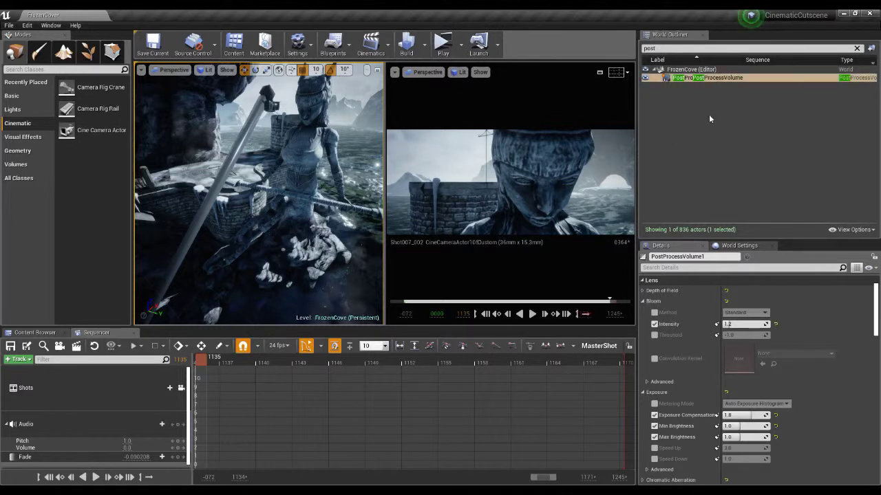
Add the level's PostProcessVolume1 as a track in the MasterShot sequence, below Audio
left_click(683, 77)
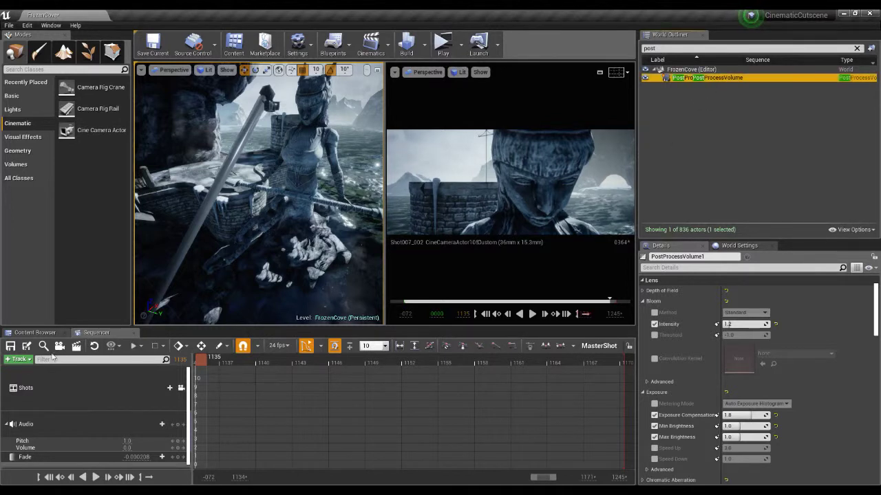
left_click(18, 359)
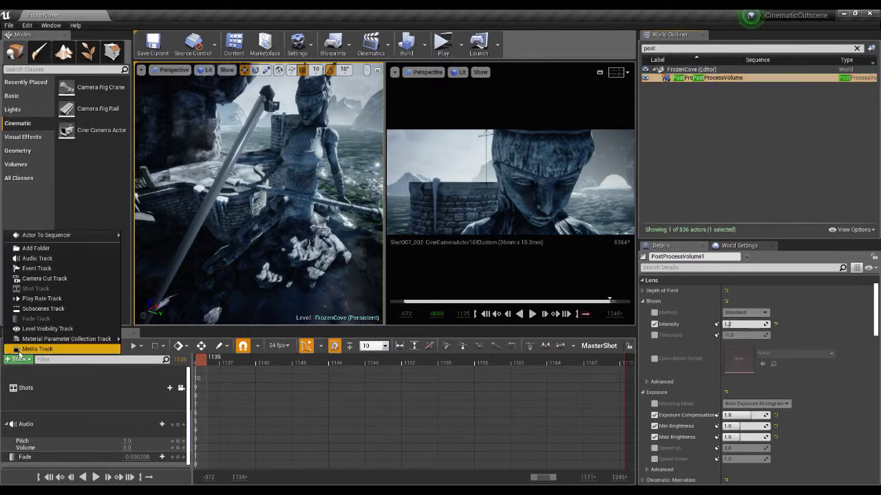
mouse_move(47, 235)
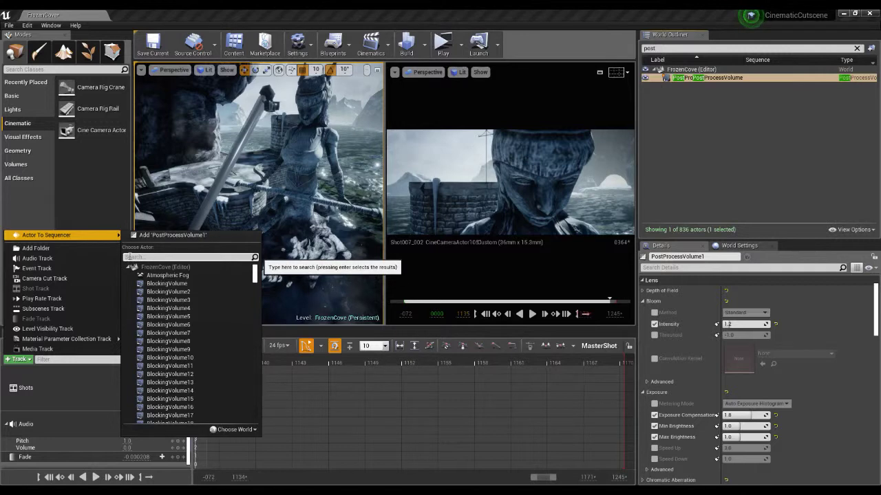
type("post")
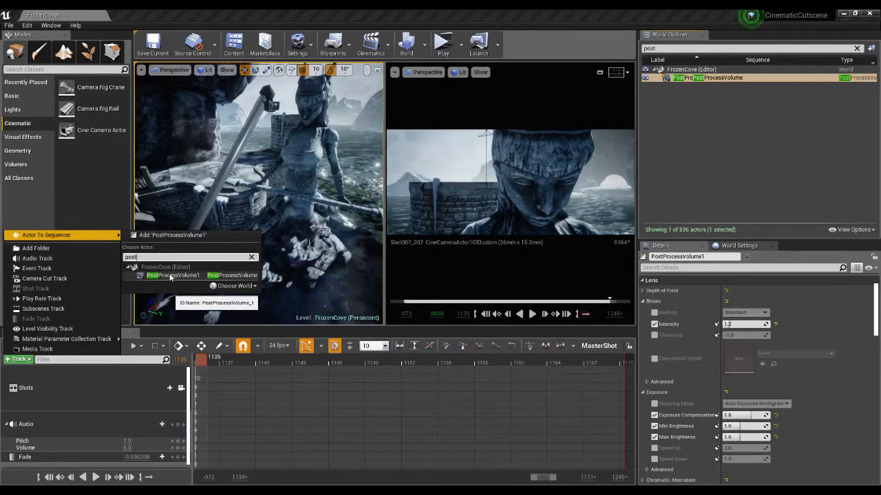
left_click(171, 276)
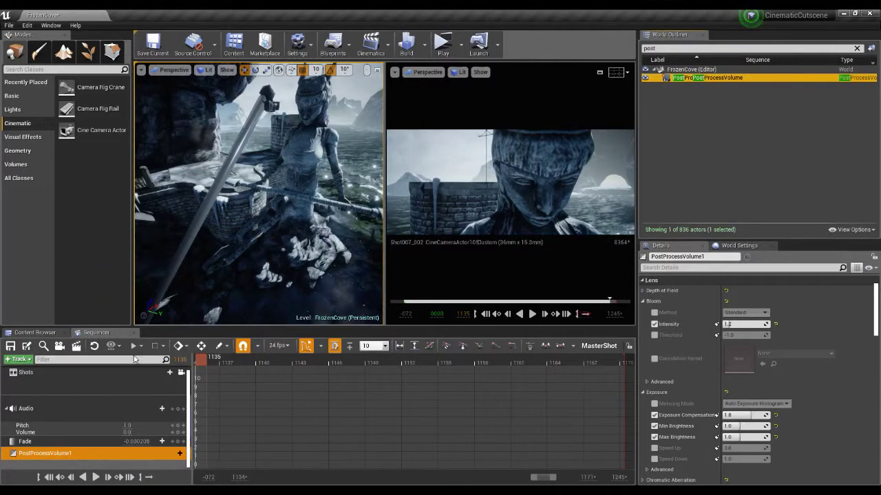
Enlarge the Sequencer area and give PostProcessVolume1 a Lens|Bloom Intensity track at 1.2
left_click_drag(155, 325, 163, 269)
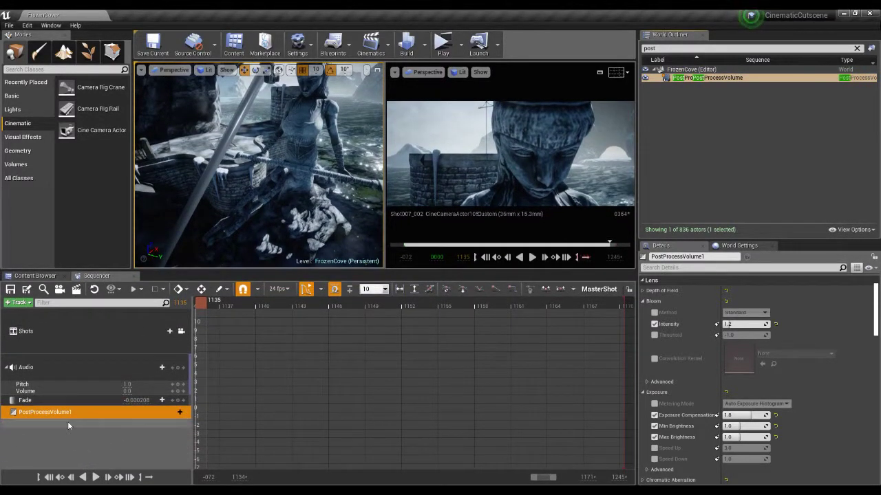
left_click(167, 412)
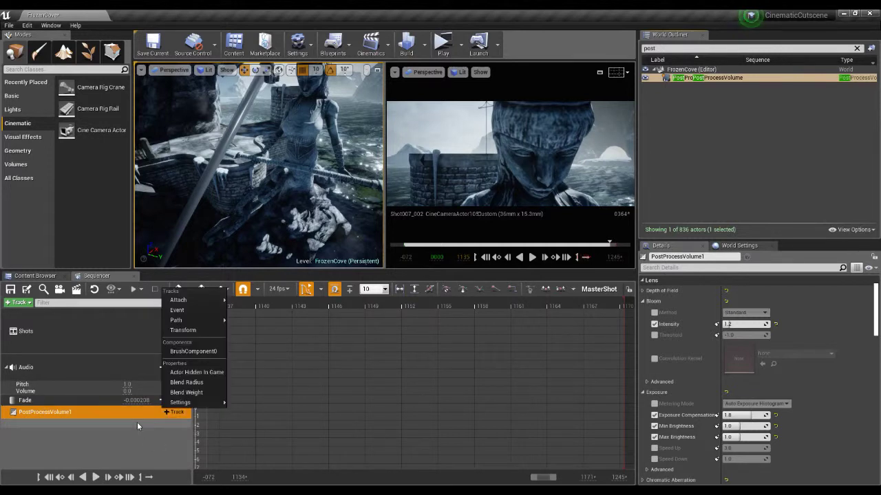
mouse_move(185, 404)
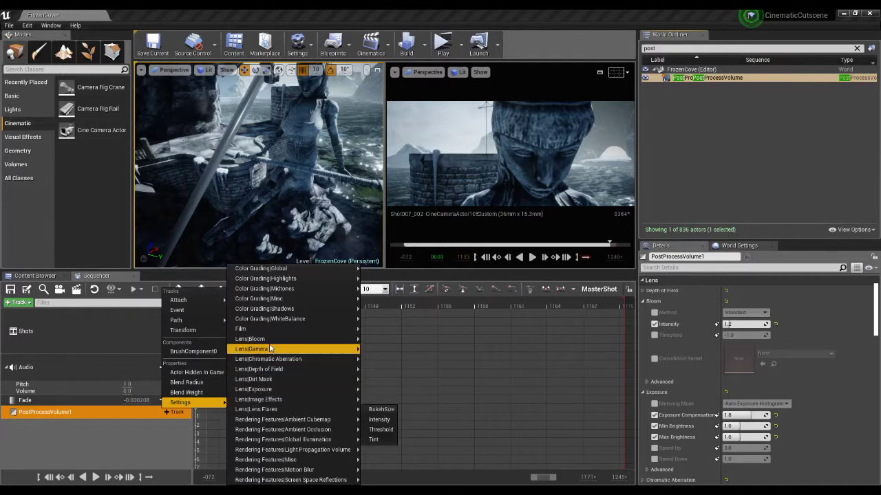
mouse_move(269, 340)
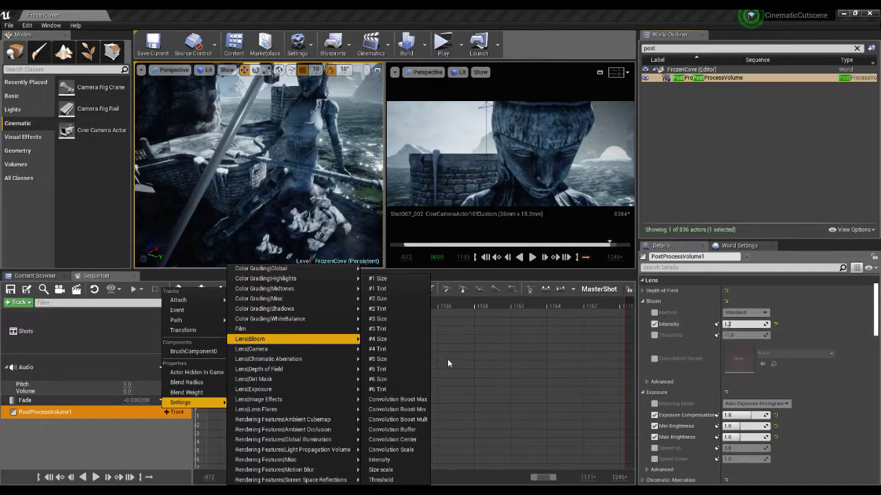
mouse_move(305, 361)
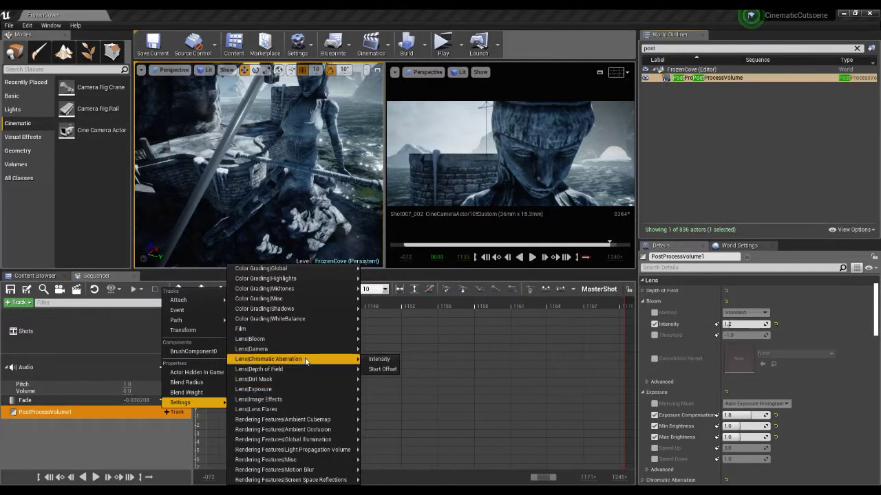
mouse_move(330, 340)
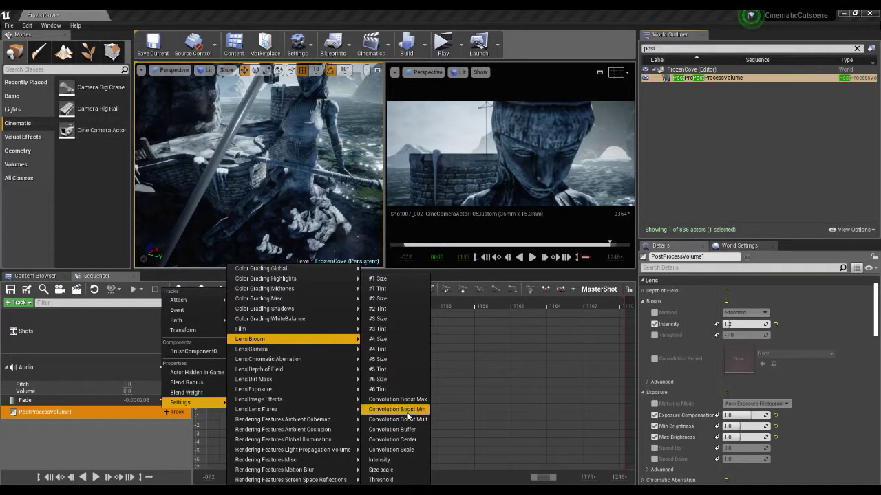
left_click(393, 461)
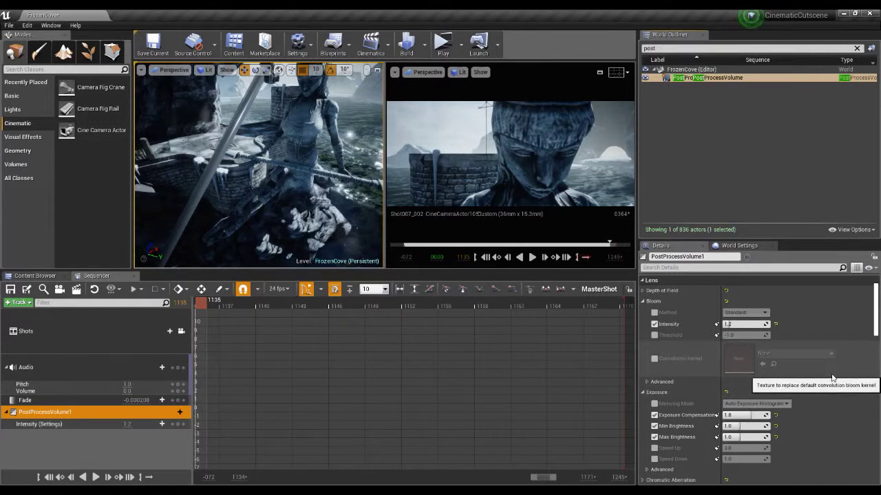
scroll(832, 378, "down", 2)
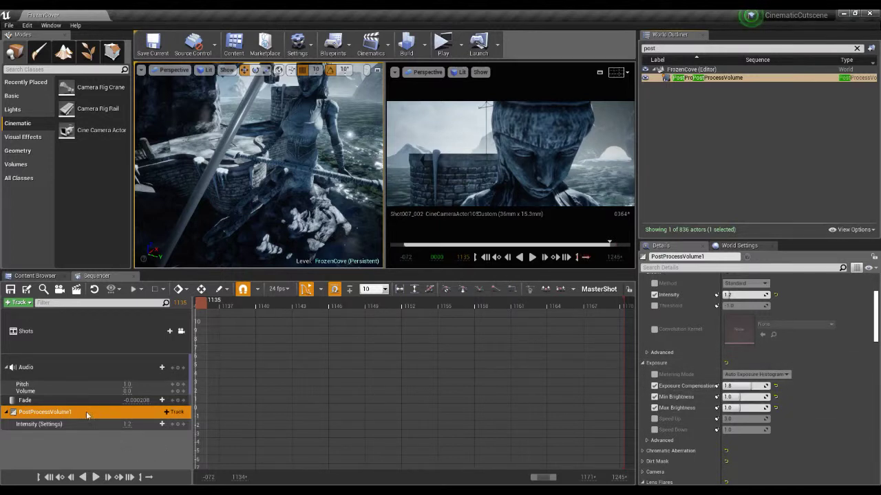
Add a Lens|Exposure Exposure Compensation track at 1.8 to PostProcessVolume1
left_click(177, 413)
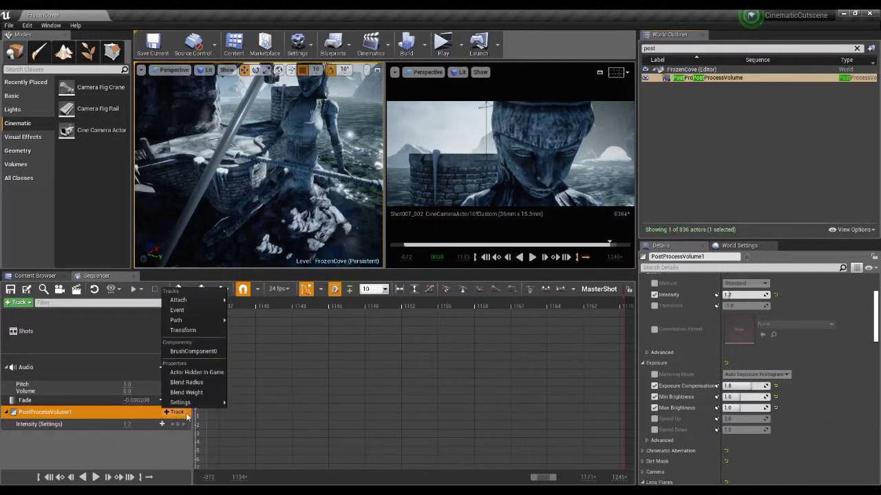
mouse_move(198, 404)
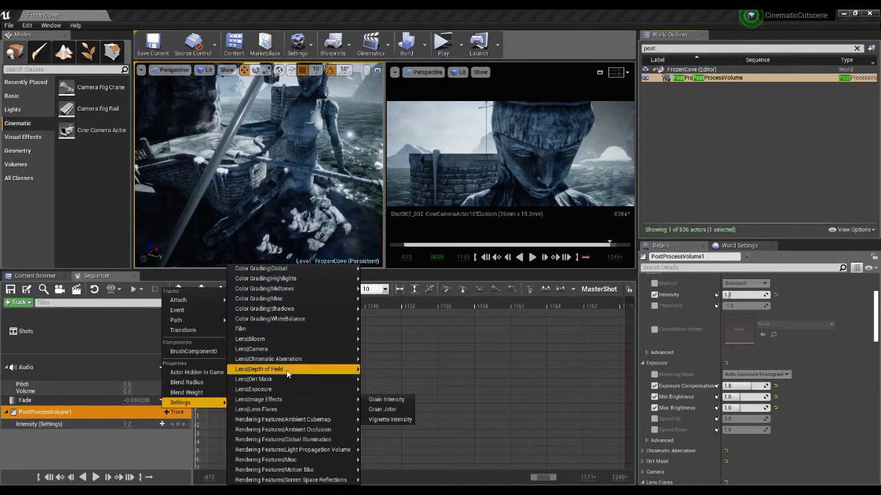
mouse_move(313, 353)
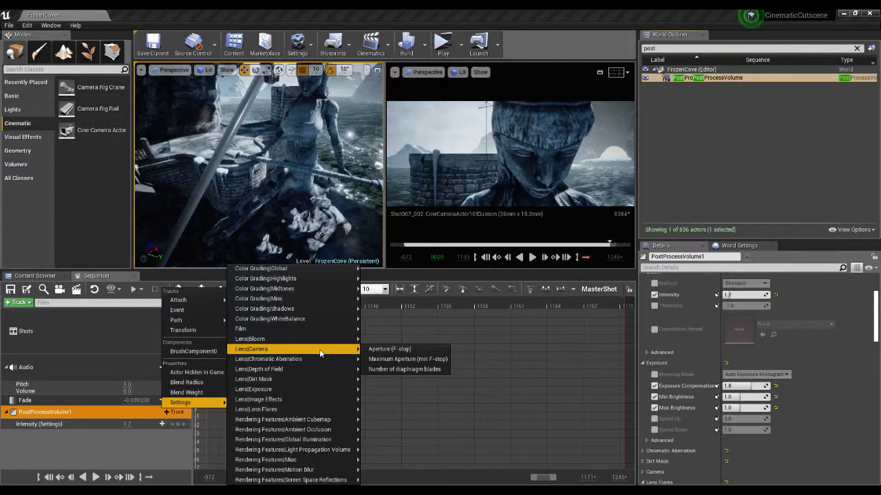
mouse_move(290, 390)
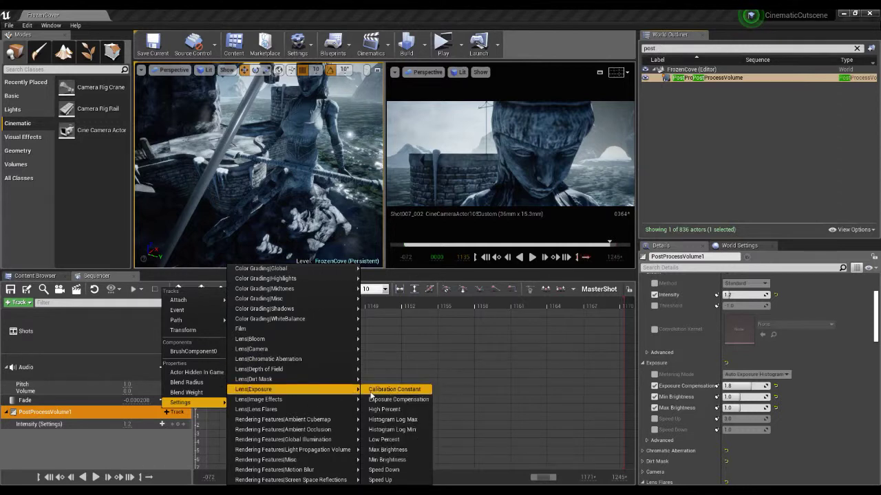
left_click(404, 400)
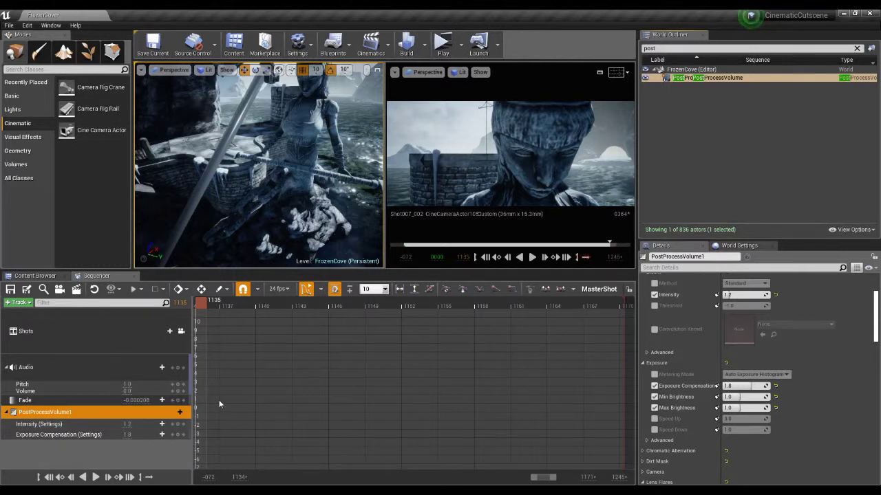
Put the playhead at frame 1144 and zoom the curve view out, closing the colour picker
left_click(300, 308)
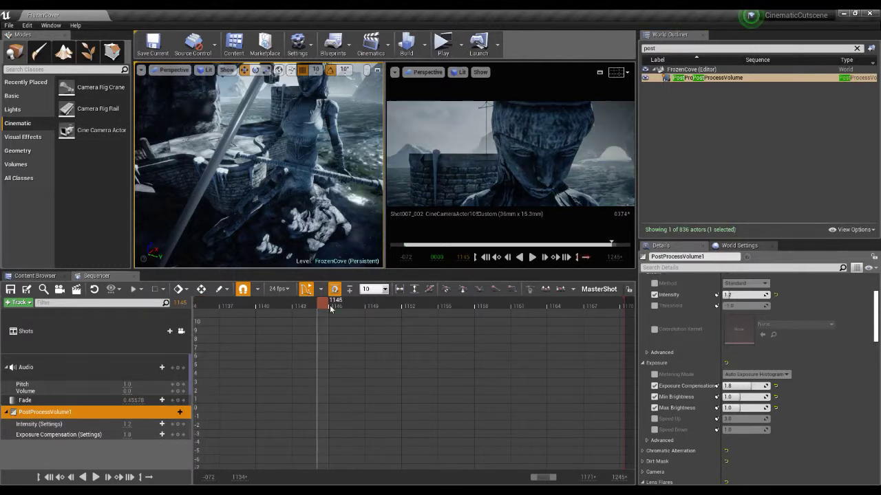
scroll(589, 358, "down", 5)
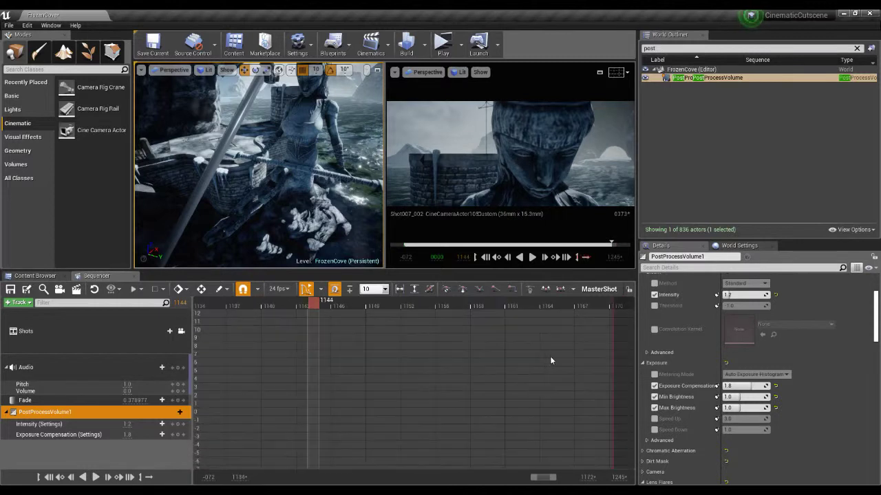
scroll(532, 364, "down", 6)
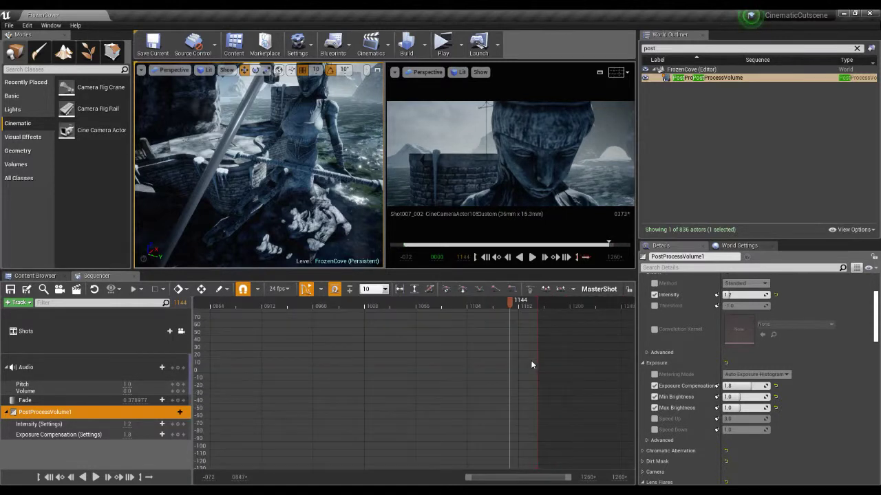
scroll(529, 363, "down", 3)
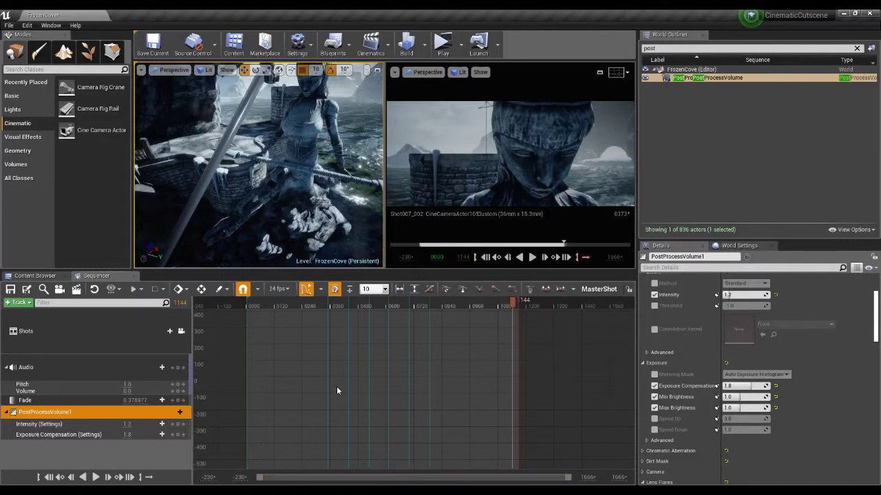
left_click(191, 369)
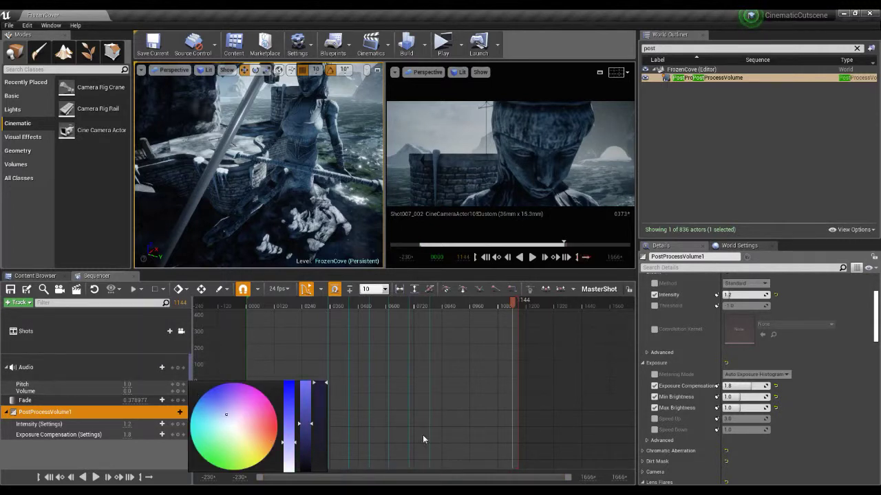
left_click(562, 417)
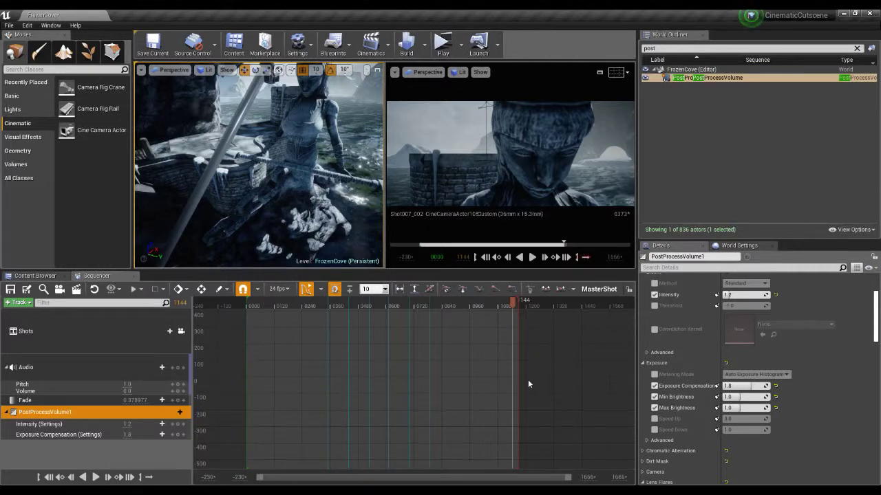
Scrub back through the opening frames to about frame 0092, previewing the Shot001 camera
left_click(295, 305)
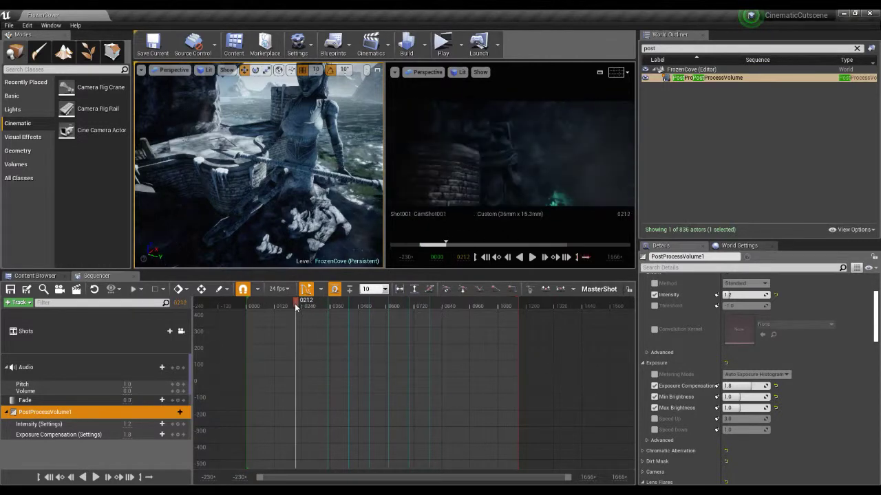
left_click(74, 328)
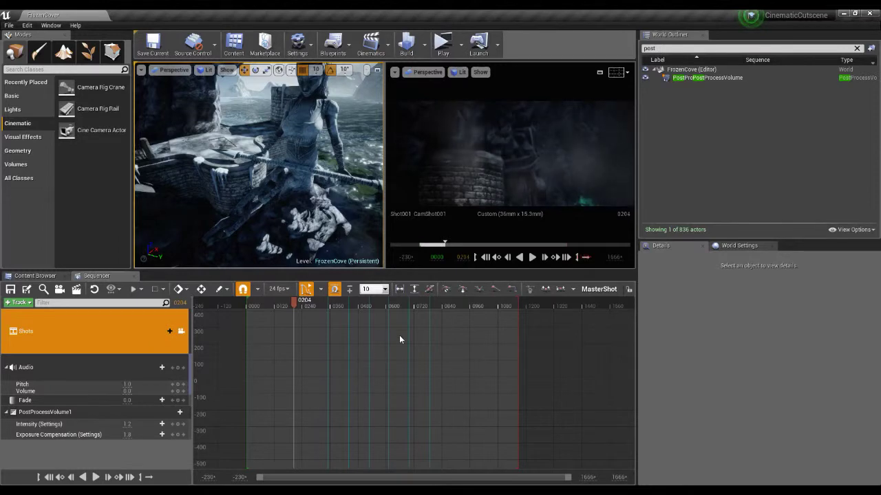
left_click(258, 303)
mouse_move(257, 305)
left_mouse_down()
mouse_move(383, 303)
mouse_move(285, 303)
mouse_move(261, 313)
mouse_move(267, 310)
left_mouse_up()
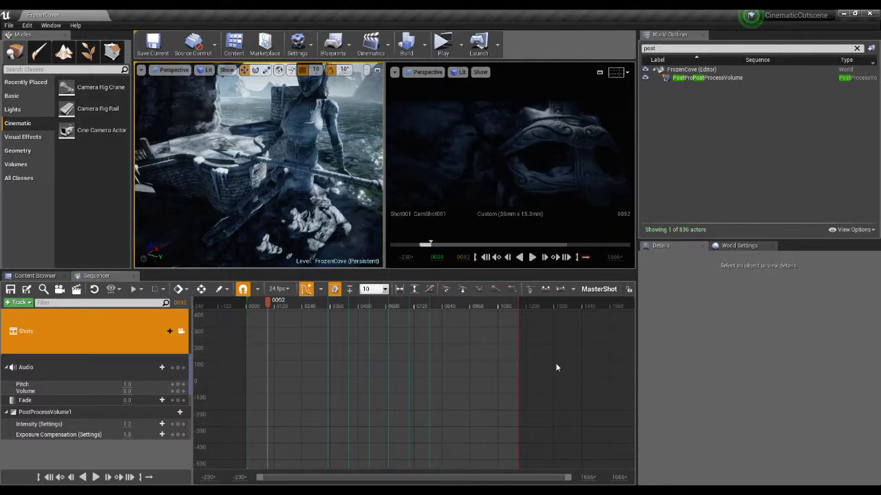
scroll(597, 369, "up", 2)
Widen the viewports and return Sequencer from the curve editor to the track view
left_click_drag(638, 361, 768, 361)
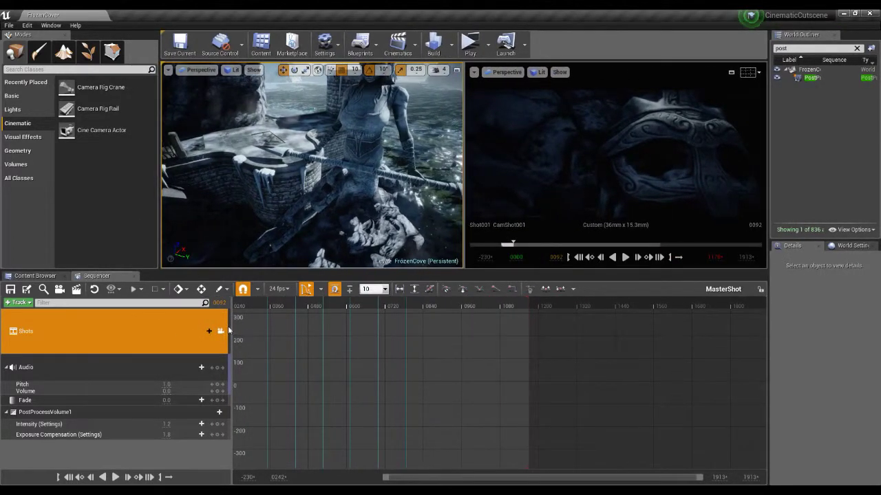
scroll(255, 336, "down", 5)
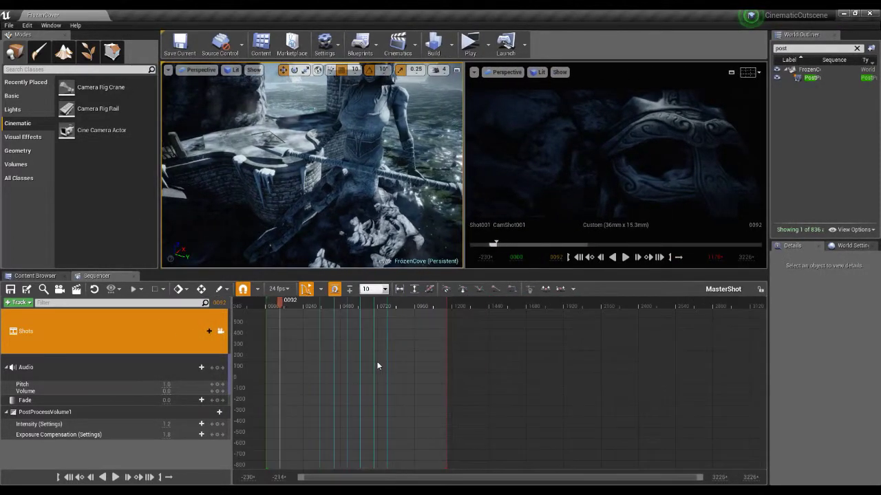
scroll(375, 365, "down", 2)
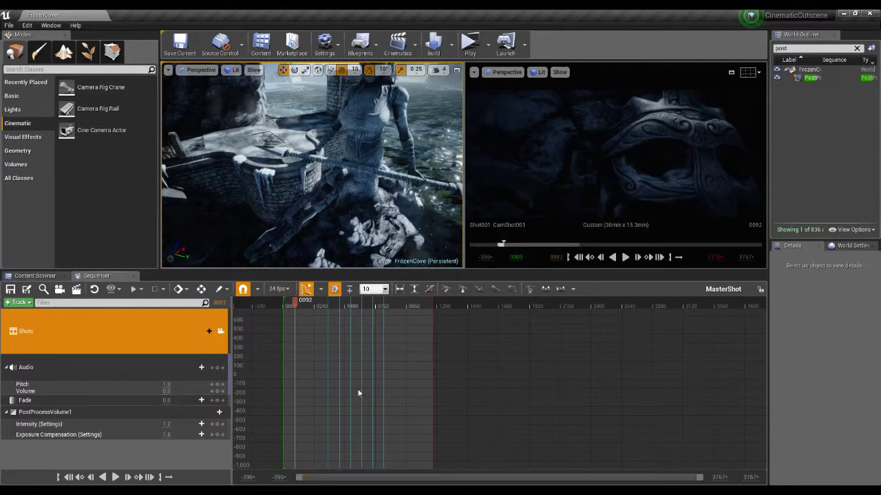
scroll(366, 365, "up", 3)
scroll(351, 375, "up", 2)
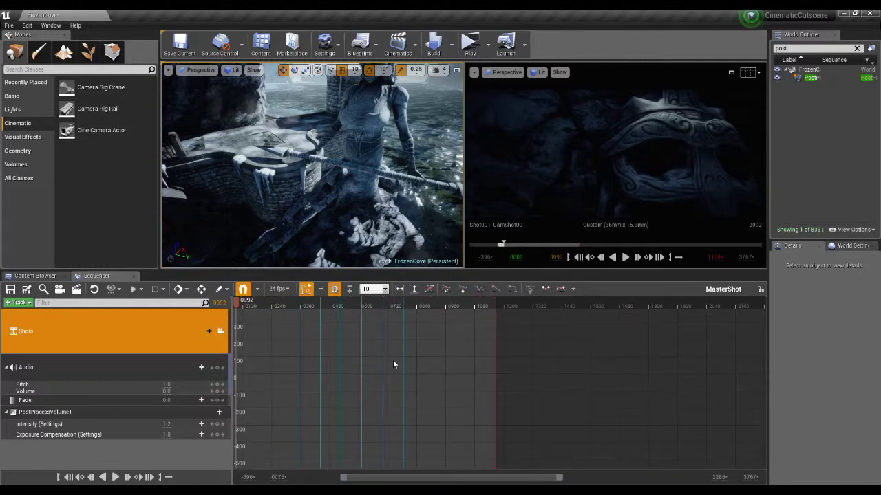
left_click(307, 290)
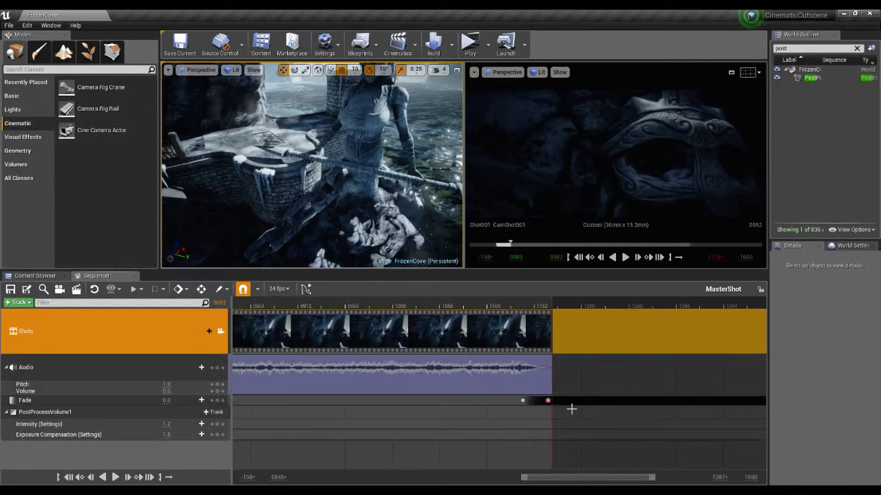
left_click_drag(556, 478, 350, 477)
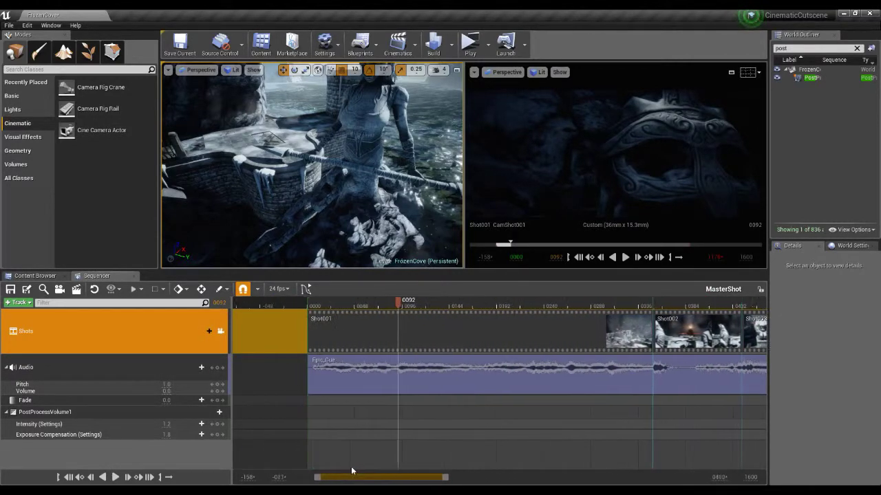
Play the timeline from frame 0338 and park the playhead at 0351, before the Shot002 cut
left_click(579, 258)
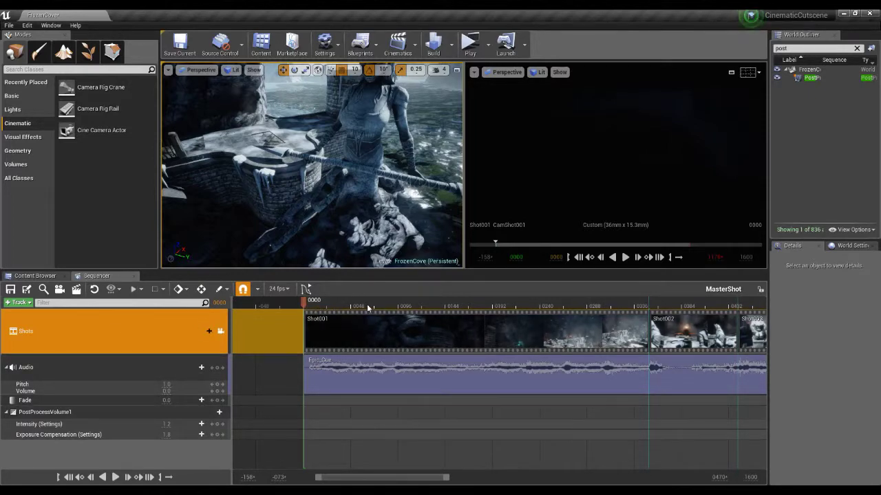
left_click_drag(342, 307, 619, 299)
left_click(624, 258)
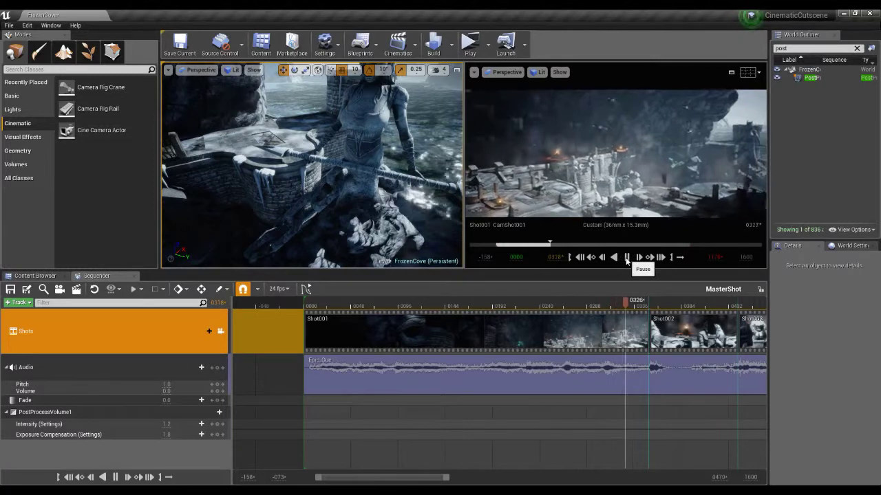
left_click(627, 257)
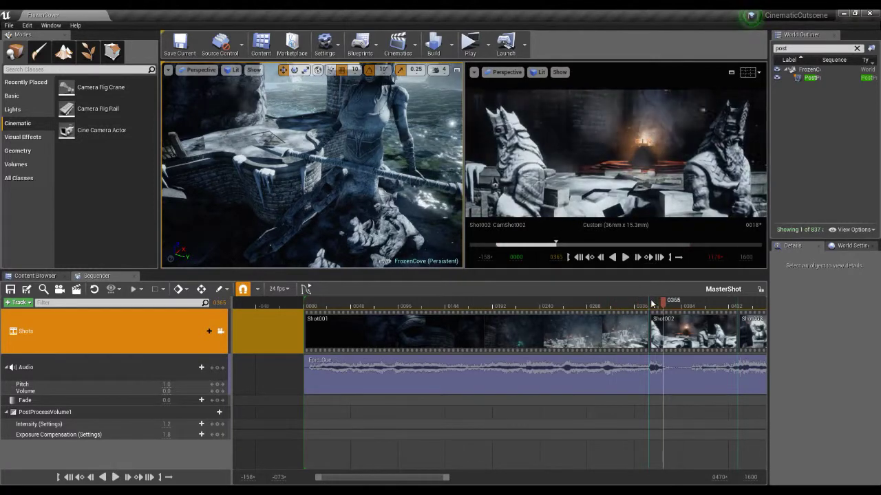
left_click(643, 306)
left_click_drag(643, 305, 650, 305)
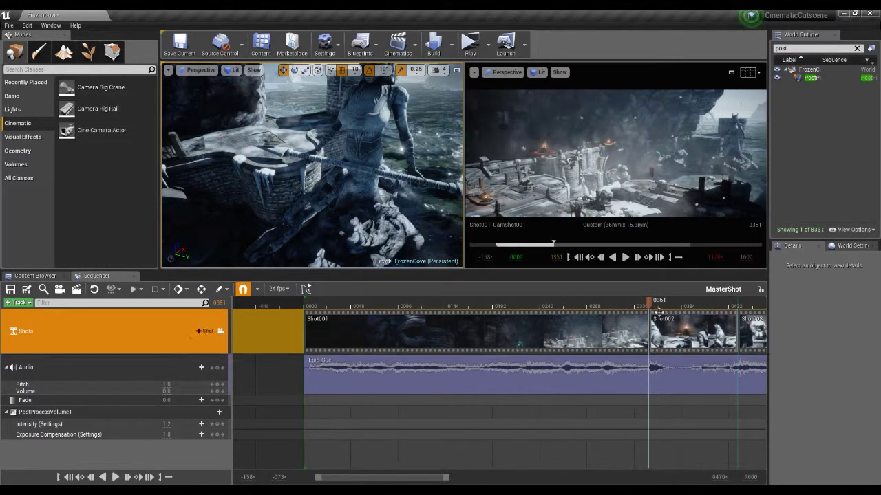
Key both Intensity and Exposure Compensation at frame 0351
mouse_move(650, 303)
left_mouse_down()
mouse_move(668, 304)
mouse_move(650, 303)
left_mouse_up()
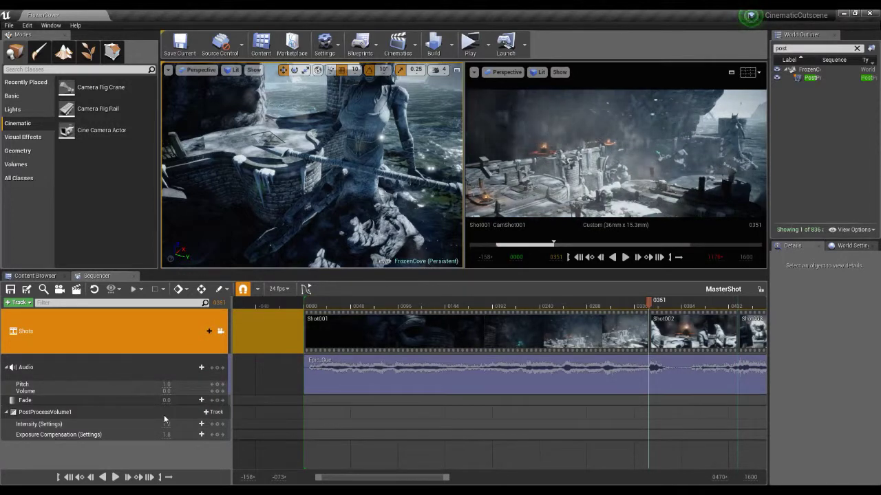
left_click(218, 428)
left_click(217, 435)
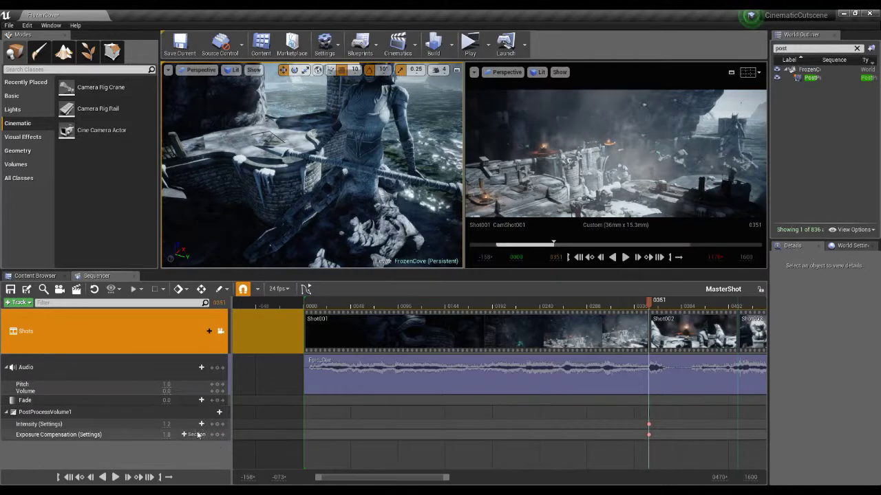
Key both tracks again at frame 0336, then scrub just past the Shot002 cut
mouse_move(648, 306)
left_mouse_down()
mouse_move(622, 306)
mouse_move(635, 306)
left_mouse_up()
left_click(649, 424)
key("Return")
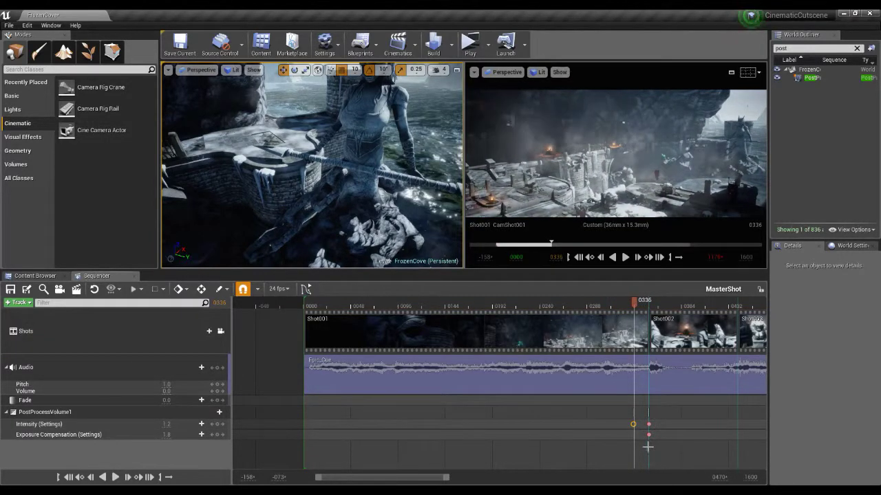
left_click(222, 435)
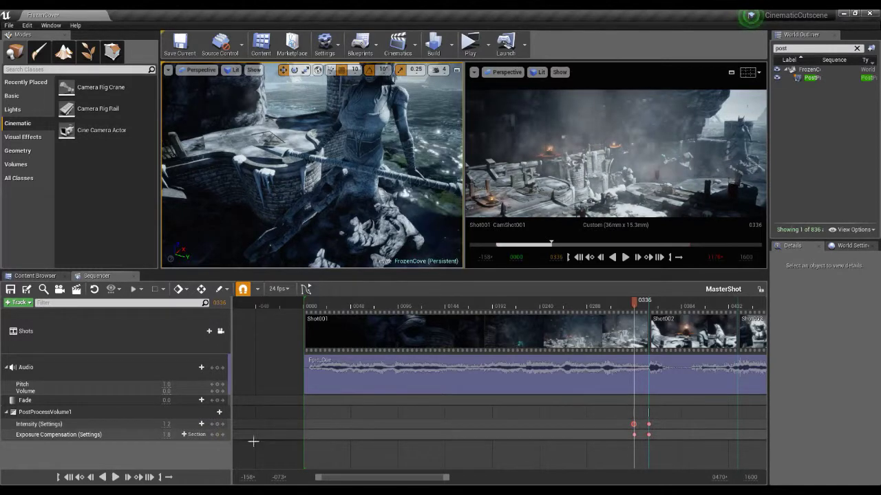
mouse_move(634, 304)
left_mouse_down()
mouse_move(659, 305)
mouse_move(635, 305)
left_mouse_up()
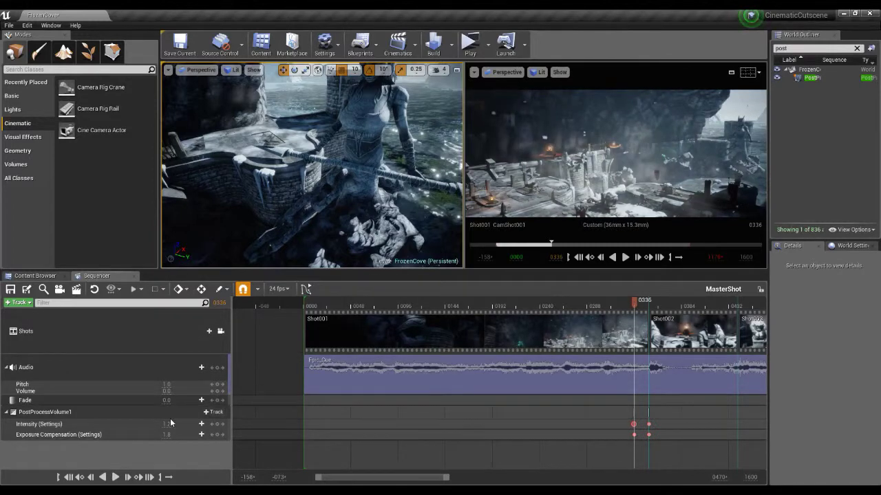
left_click_drag(634, 306, 663, 302)
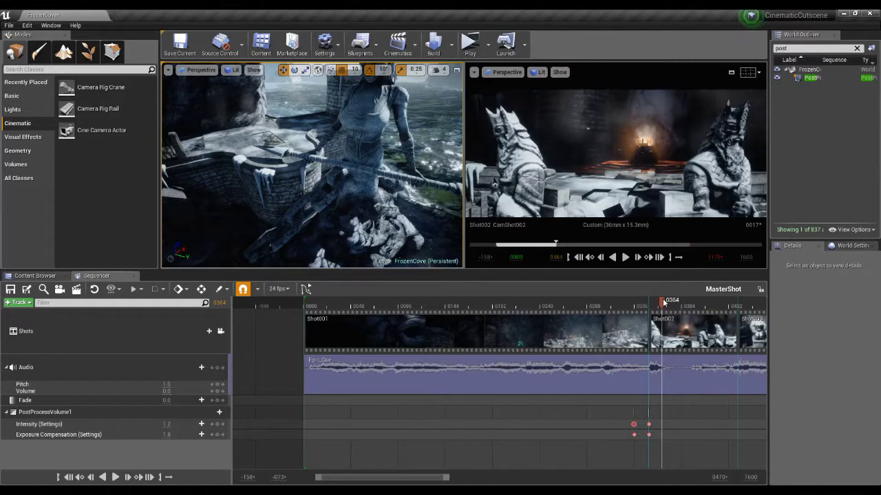
Key frame 0364, then raise the frame 0351 Intensity to about 69.05 for a white flash
left_click(217, 434)
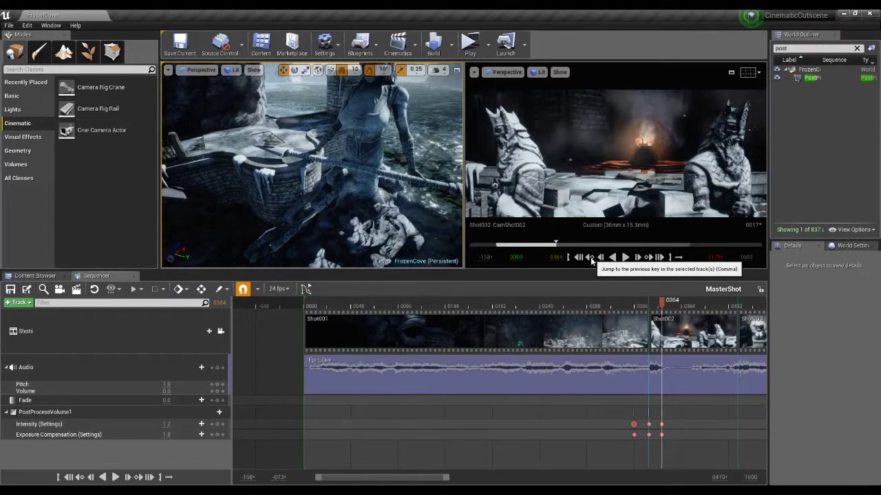
left_click(589, 257)
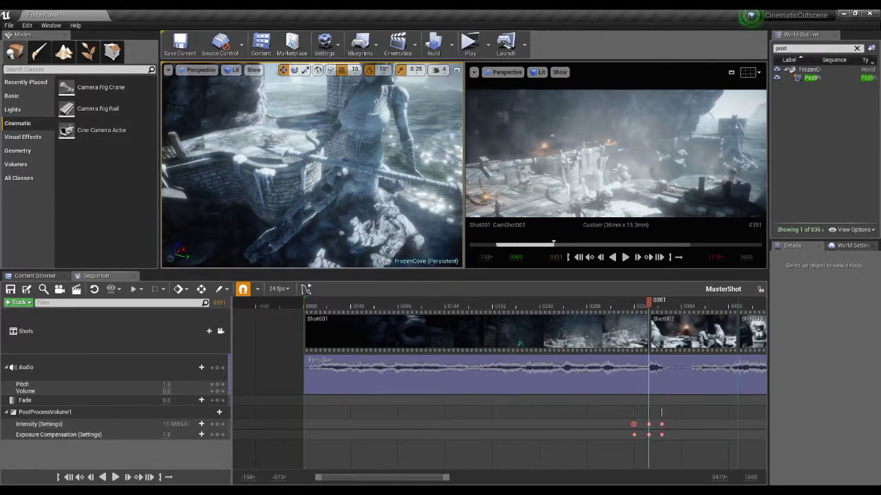
mouse_move(174, 424)
left_mouse_down()
mouse_move(202, 423)
mouse_move(174, 435)
mouse_move(182, 434)
left_mouse_up()
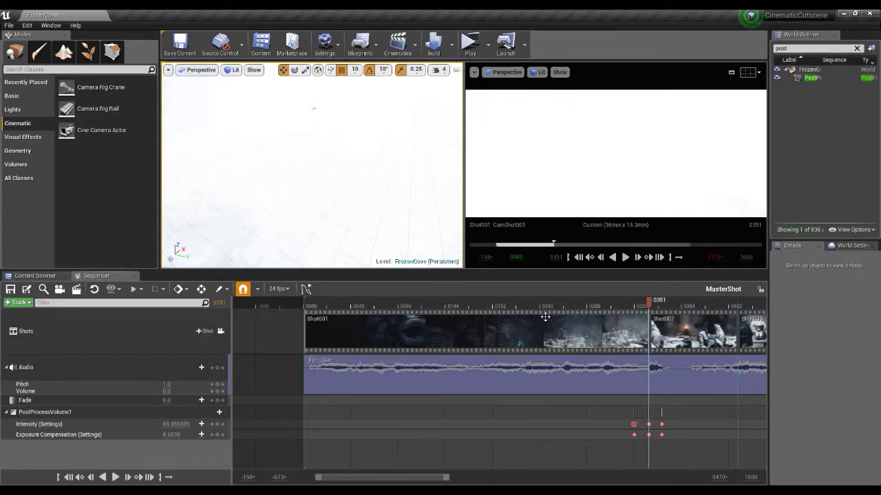
left_click_drag(645, 305, 676, 317)
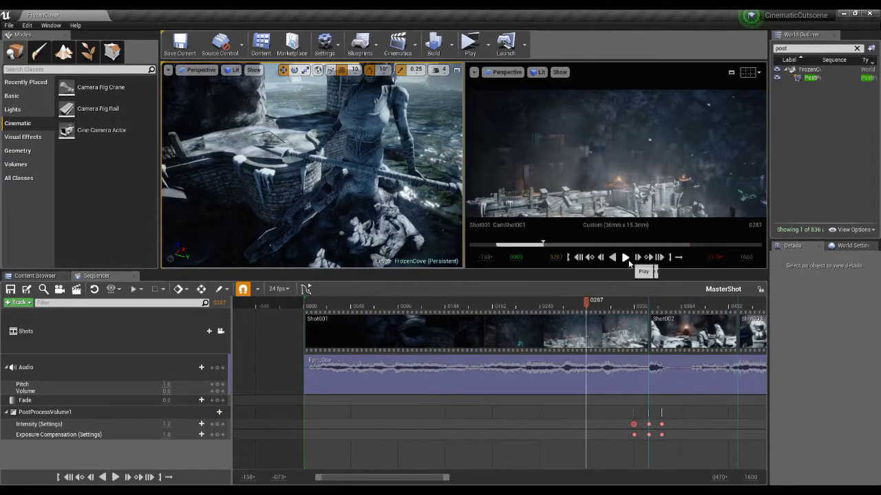
left_click(627, 259)
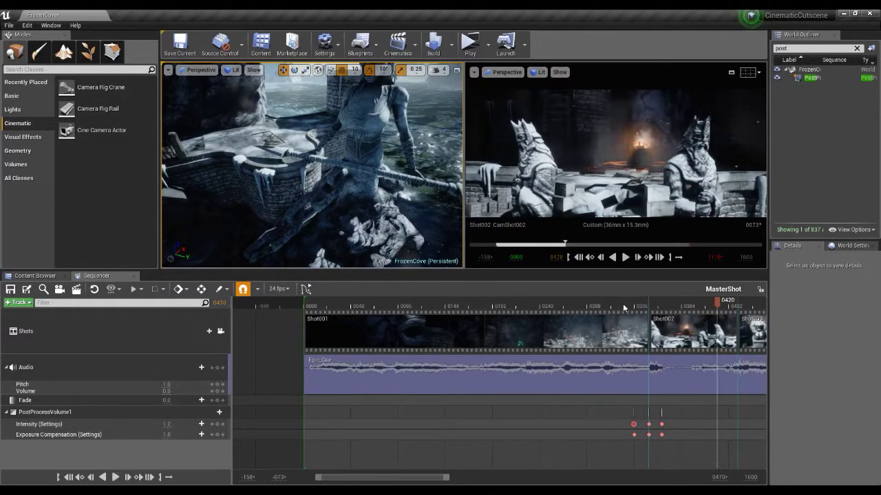
left_click(625, 257)
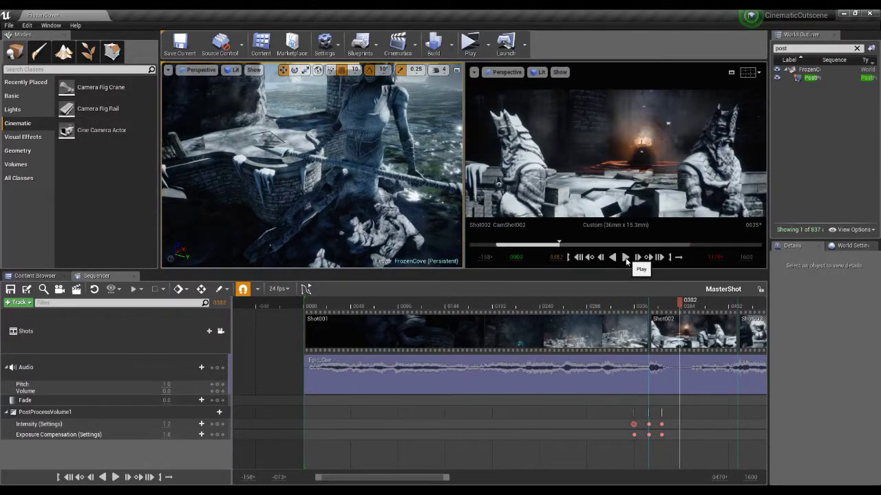
left_click_drag(633, 306, 639, 305)
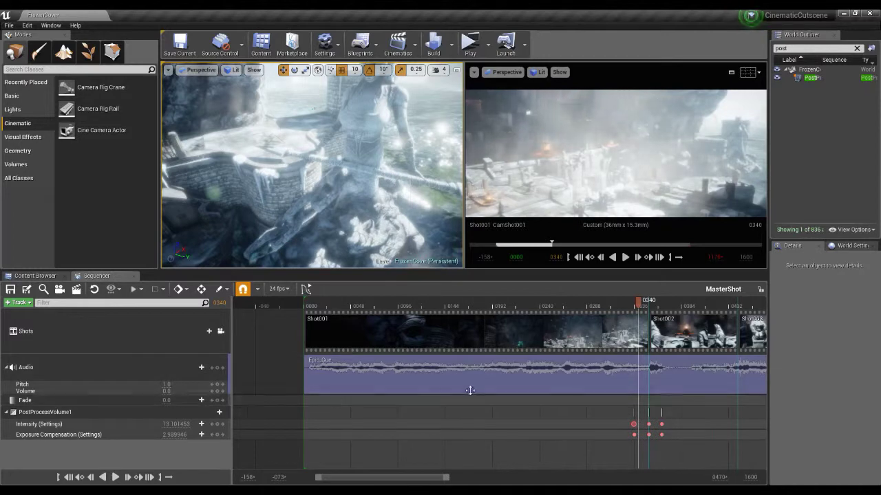
left_click(589, 257)
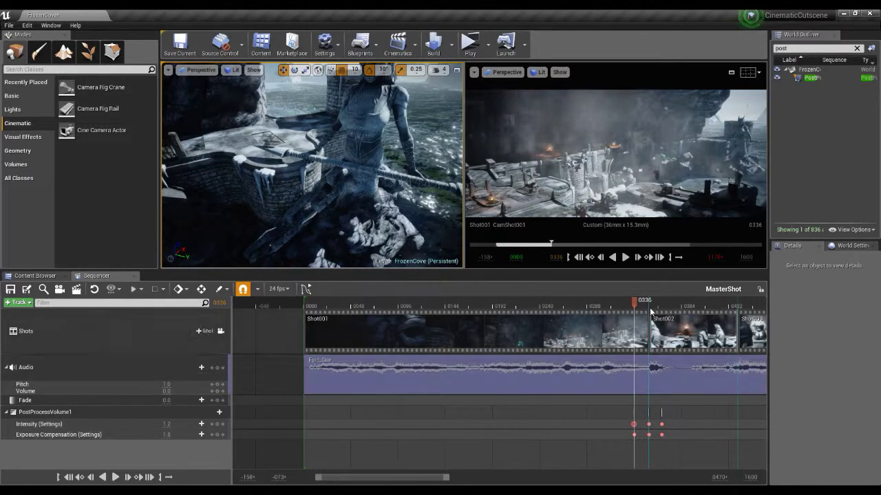
left_click_drag(634, 303, 644, 303)
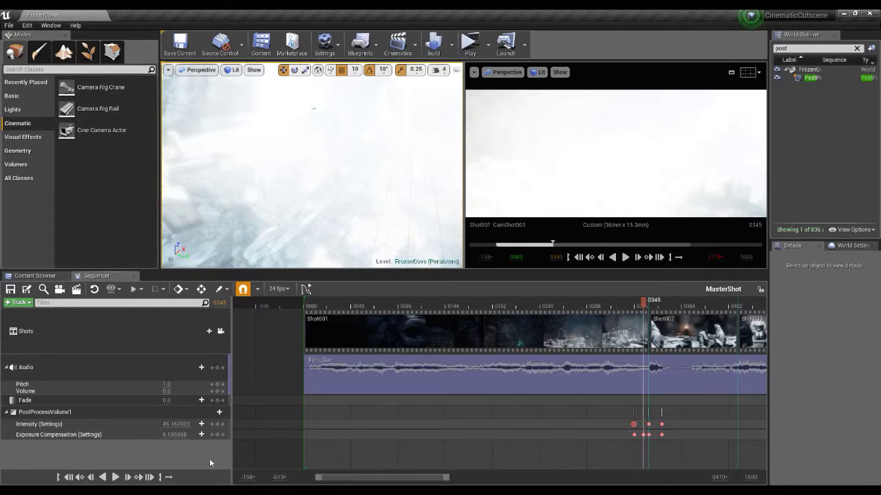
Key Exposure Compensation back to 1.8 at frame 0345 and step through the flash
left_click(170, 435)
type("1.8")
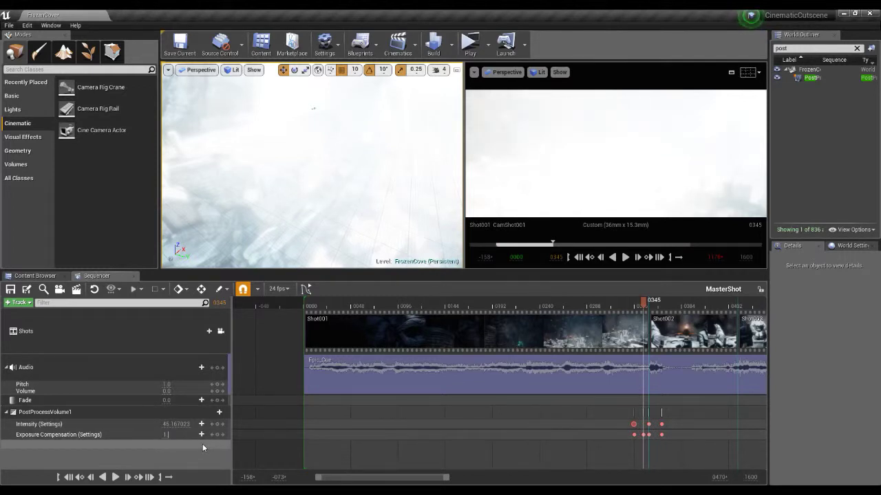
key("Return")
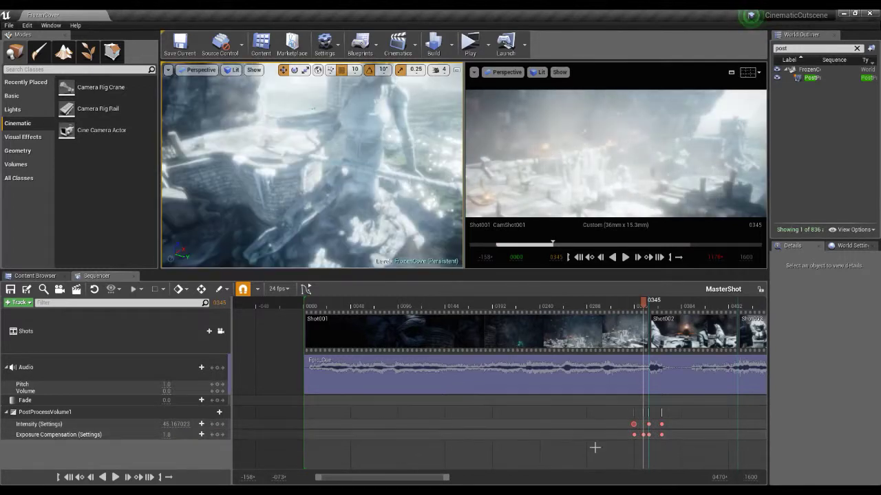
mouse_move(644, 301)
left_mouse_down()
mouse_move(635, 304)
mouse_move(654, 304)
mouse_move(635, 304)
mouse_move(685, 307)
mouse_move(623, 307)
mouse_move(684, 308)
mouse_move(623, 308)
mouse_move(654, 308)
left_mouse_up()
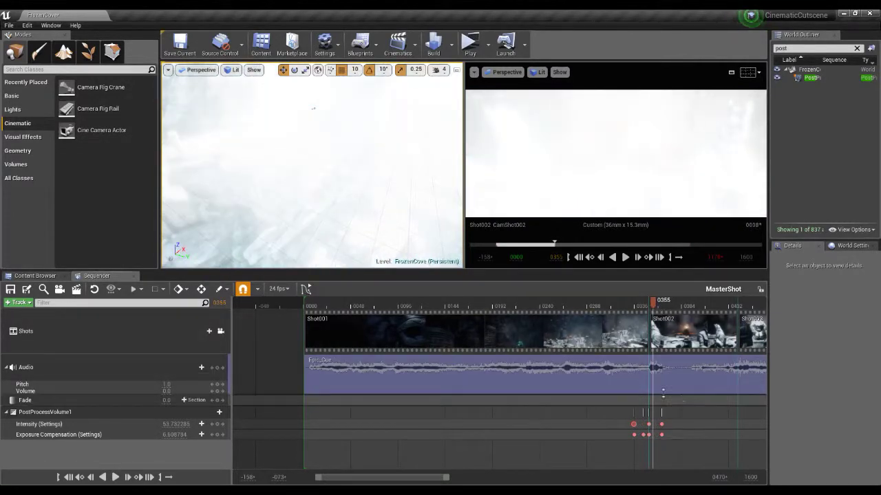
Key Exposure Compensation at 1.8 on frame 0355 and review the flash back to 0341
left_click(172, 434)
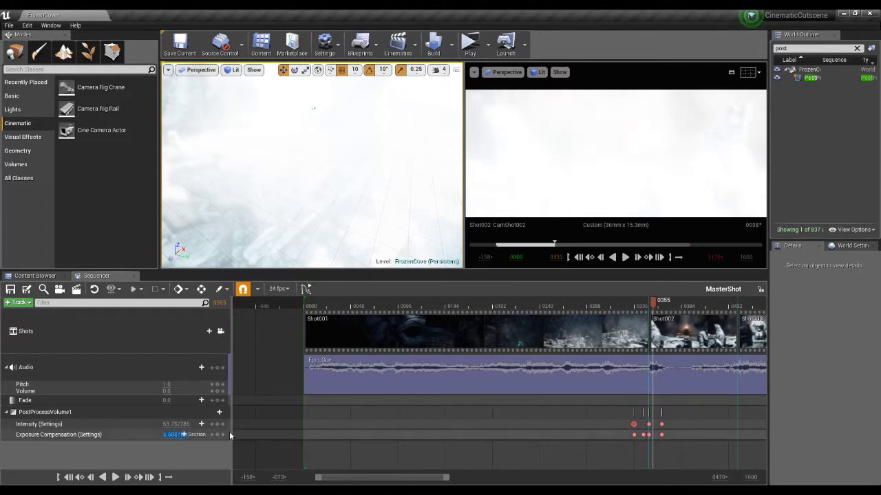
key("Return")
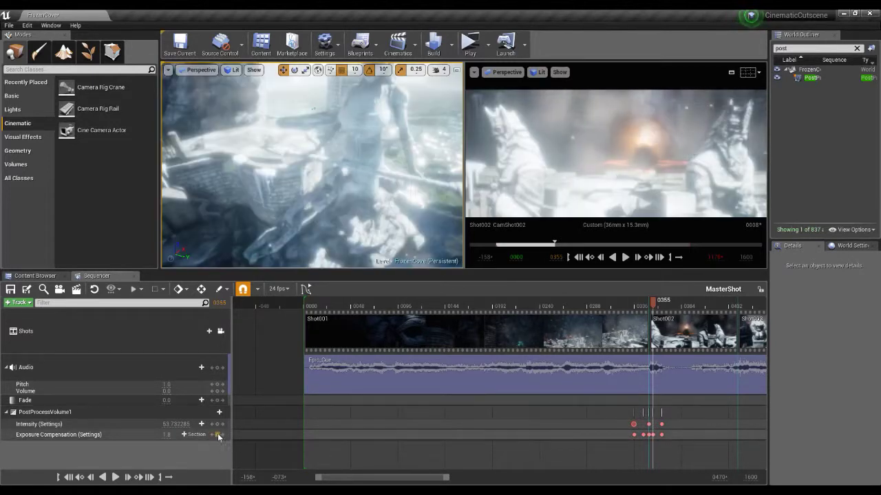
left_click_drag(654, 306, 689, 316)
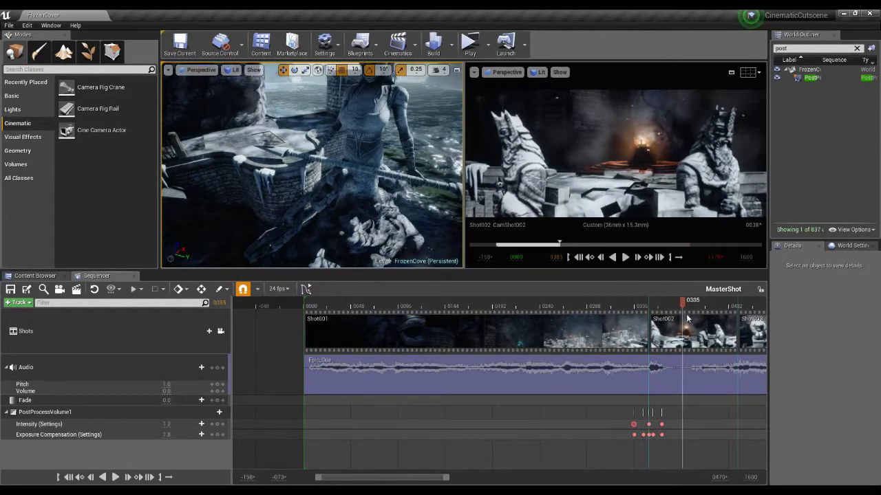
Switch Shot007 to another take and scrub to frame 0965 through camera camShot003c
left_click_drag(446, 478, 596, 482)
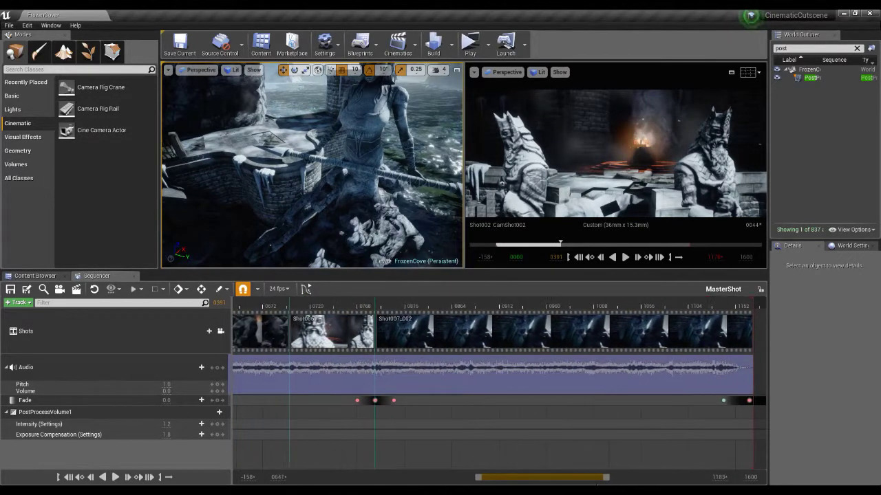
right_click(399, 335)
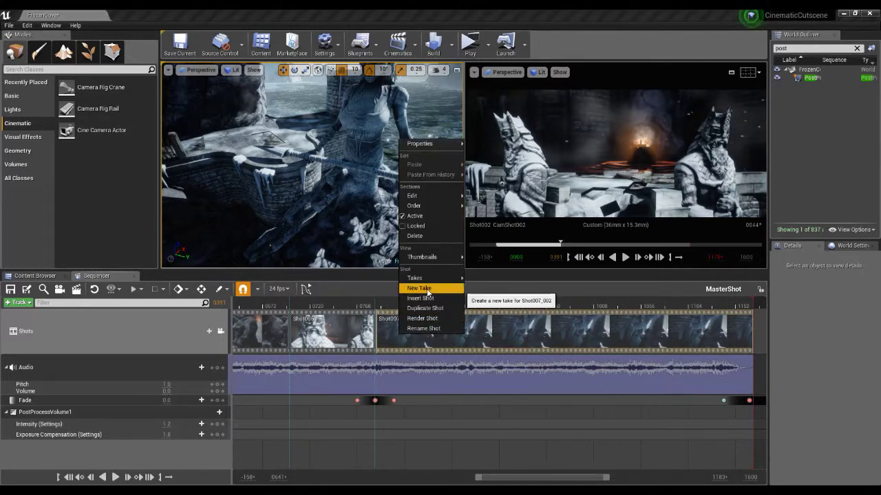
mouse_move(428, 283)
left_click(488, 287)
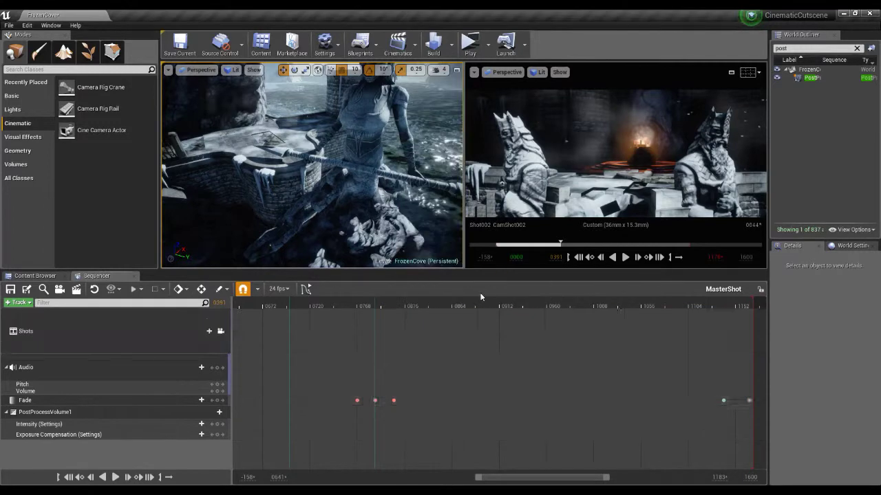
left_click_drag(389, 309, 552, 305)
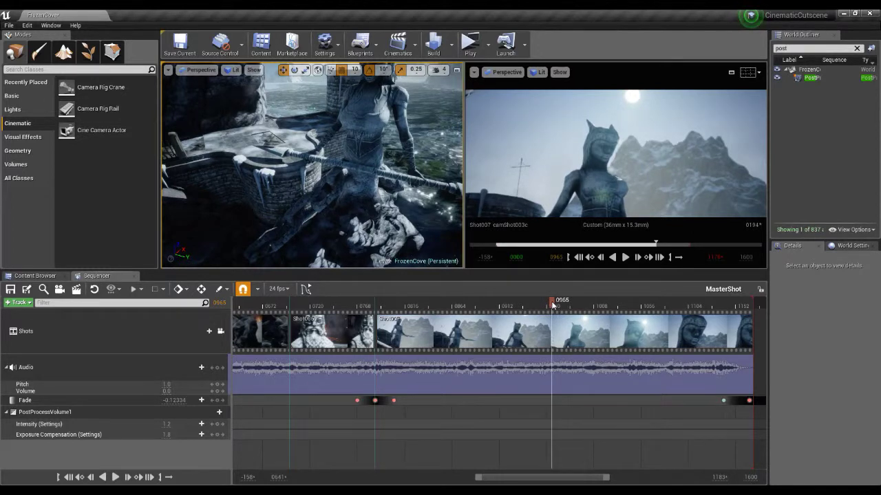
Key Intensity at frame 0965, then key a raised Intensity a little later in Shot007
left_click(218, 425)
left_click_drag(553, 305, 611, 306)
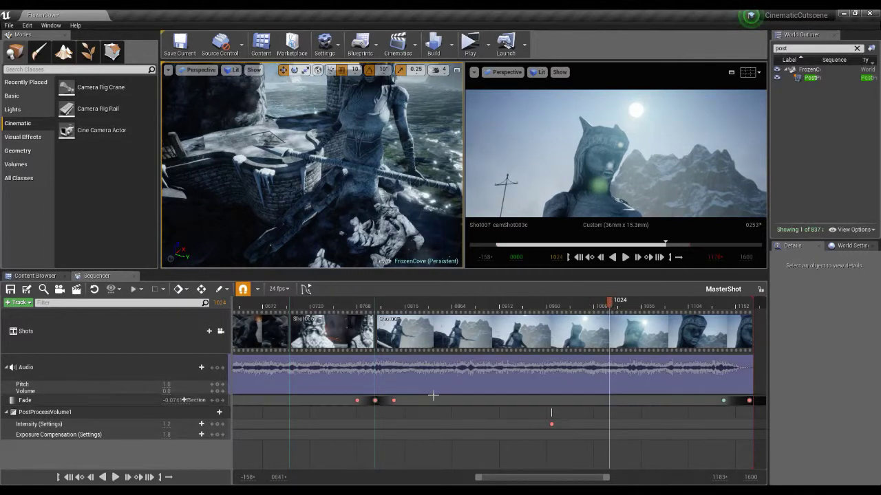
left_click_drag(167, 423, 206, 424)
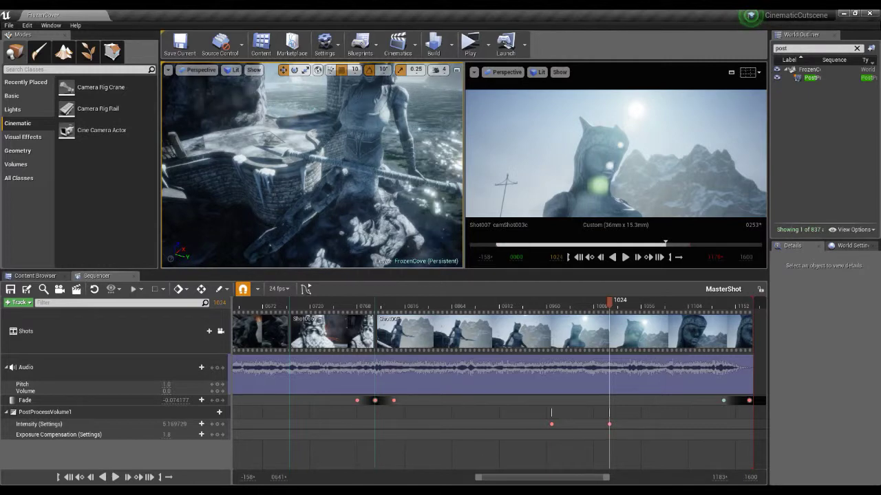
Play back the bloom ramp, then move the second Intensity key (about 5.17) to frame 1140
left_click(529, 307)
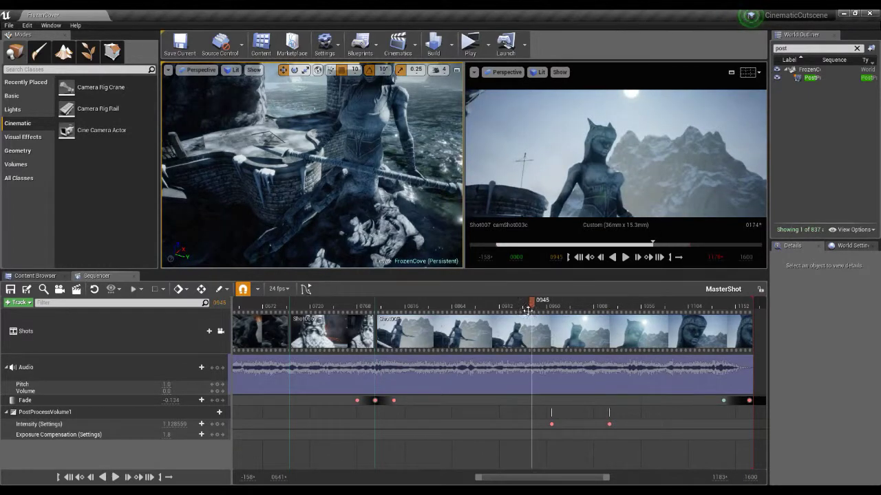
left_click(626, 257)
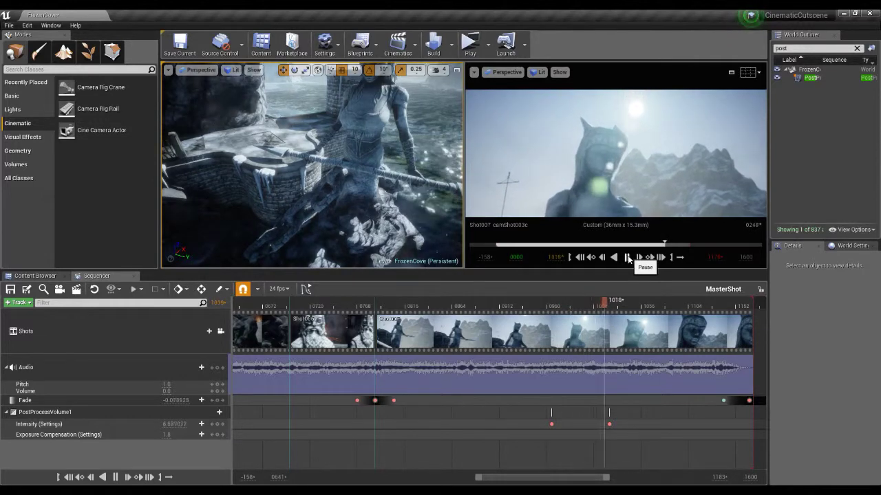
left_click(627, 257)
left_click(547, 307)
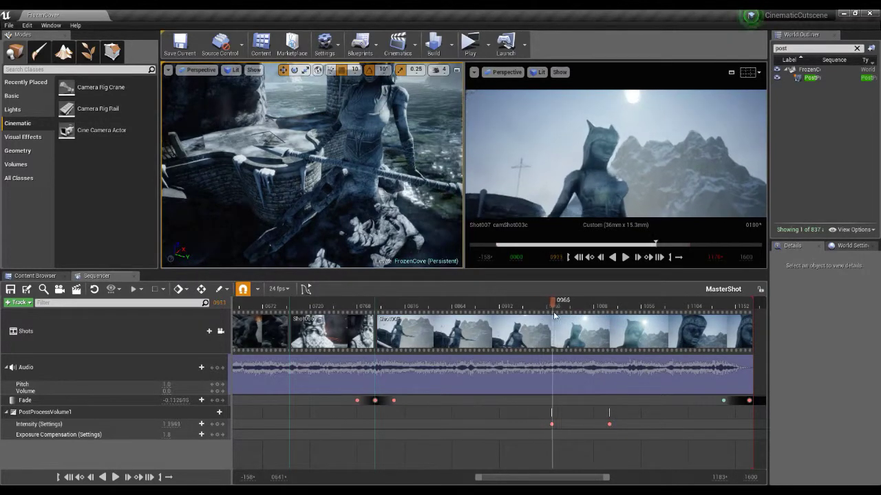
left_click_drag(555, 315, 586, 318)
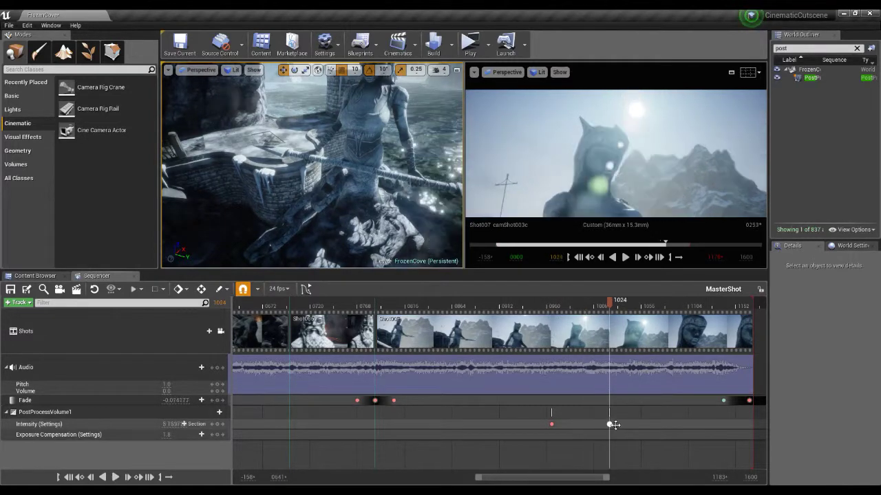
left_click_drag(610, 425, 692, 426)
left_click_drag(670, 316, 534, 321)
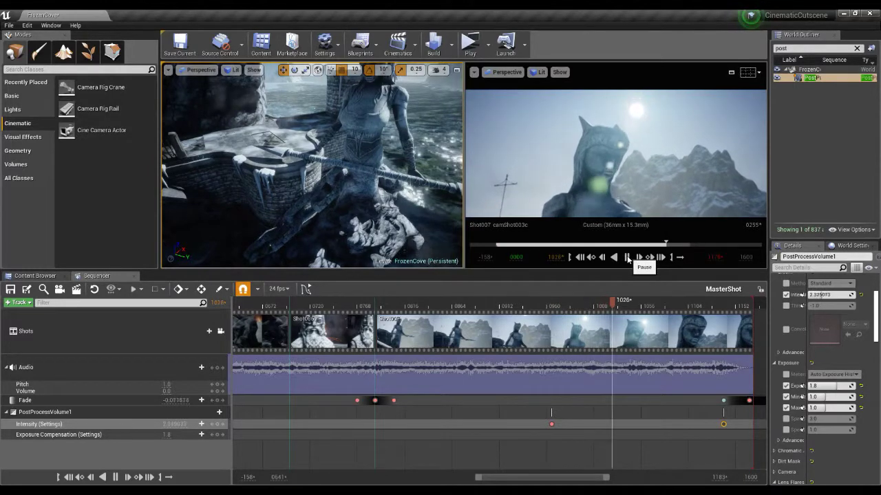
left_click(627, 258)
left_click_drag(614, 307, 480, 329)
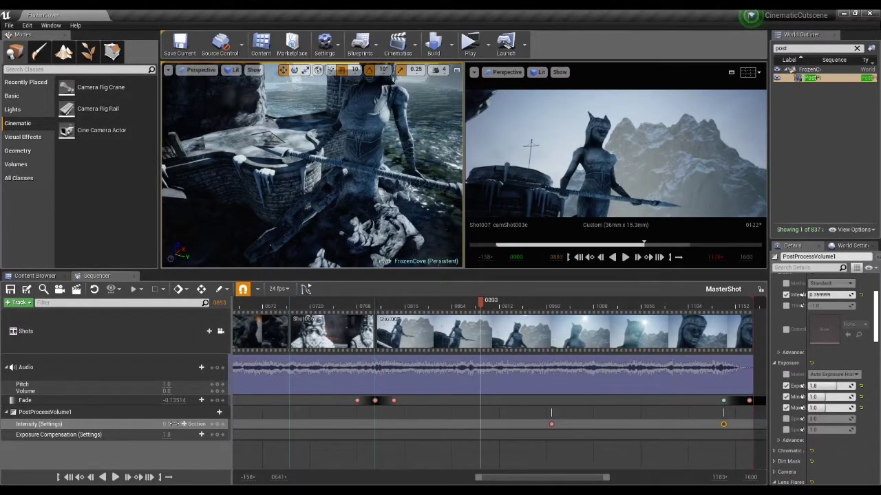
left_click_drag(505, 477, 417, 472)
left_click(360, 303)
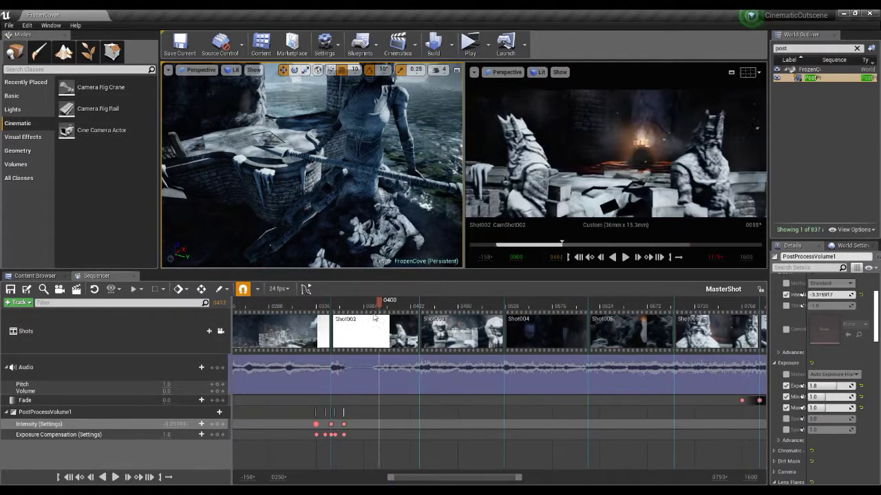
left_click(210, 427)
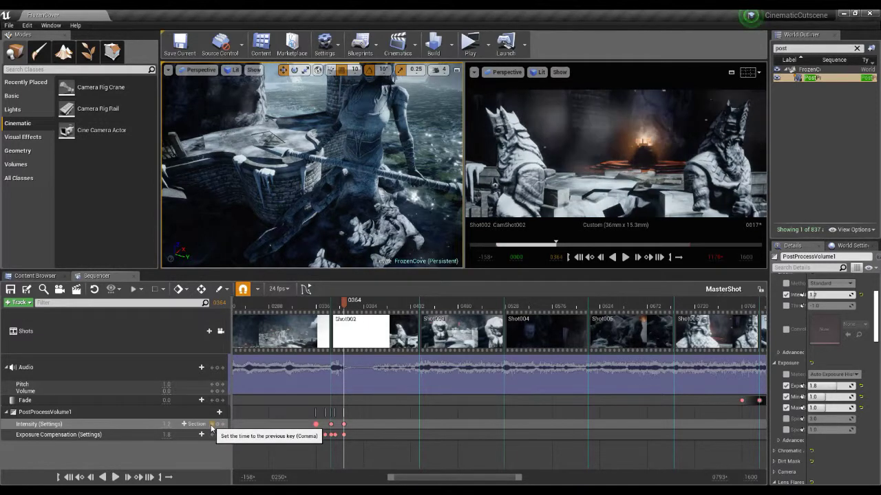
left_click(211, 427)
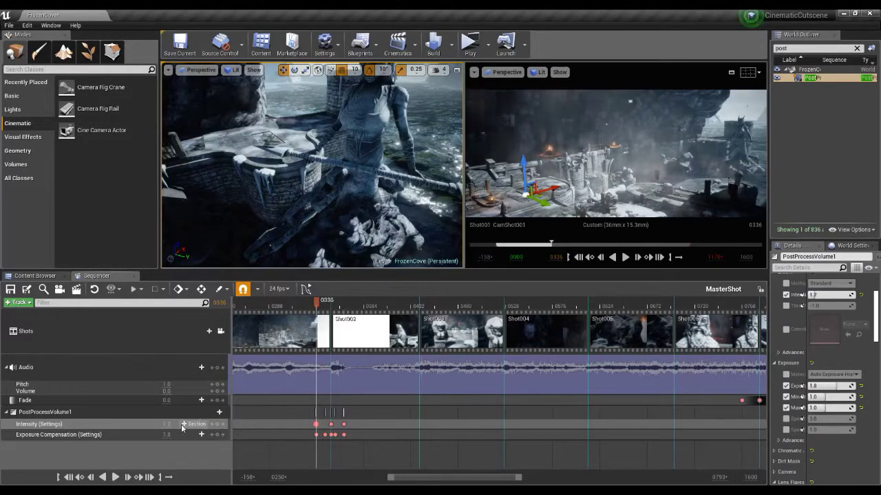
left_click(221, 426)
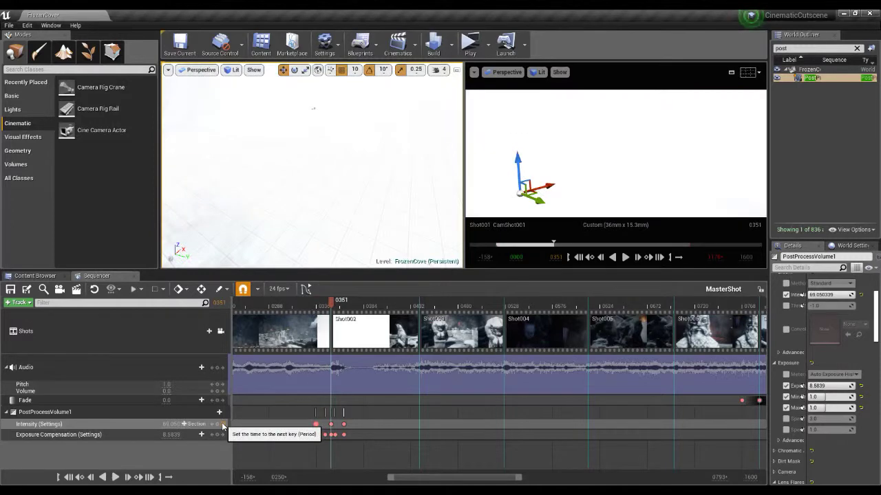
left_click(222, 426)
scroll(387, 454, "right", 5)
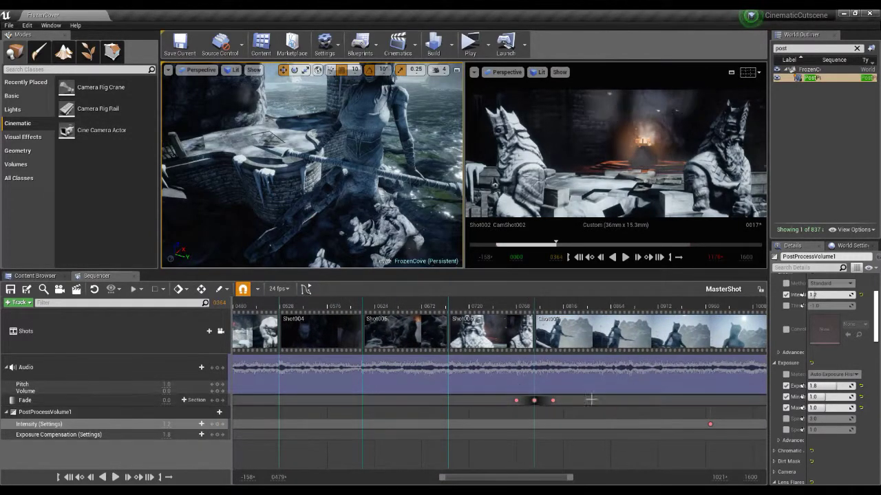
scroll(544, 404, "right", 2)
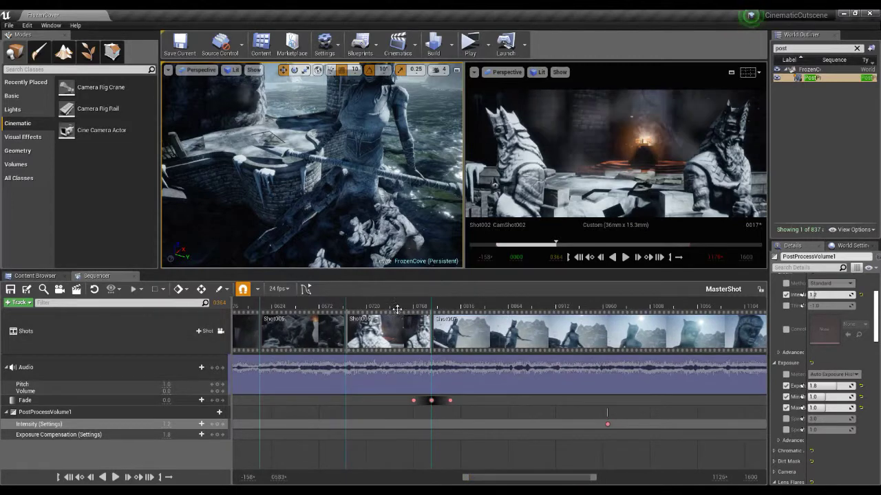
left_click(429, 305)
left_click_drag(431, 310, 608, 323)
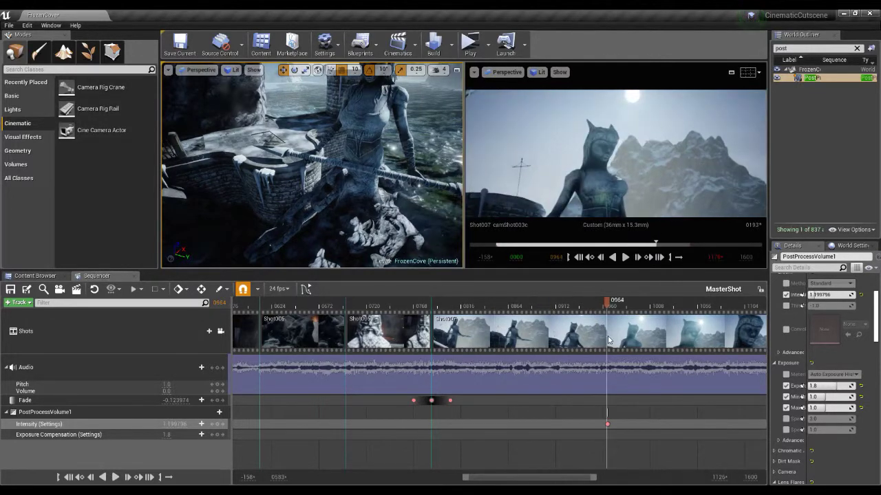
Select the Intensity key at frame 0965 and leave the Sequencer showing the Curve Editor graph
left_click(606, 424)
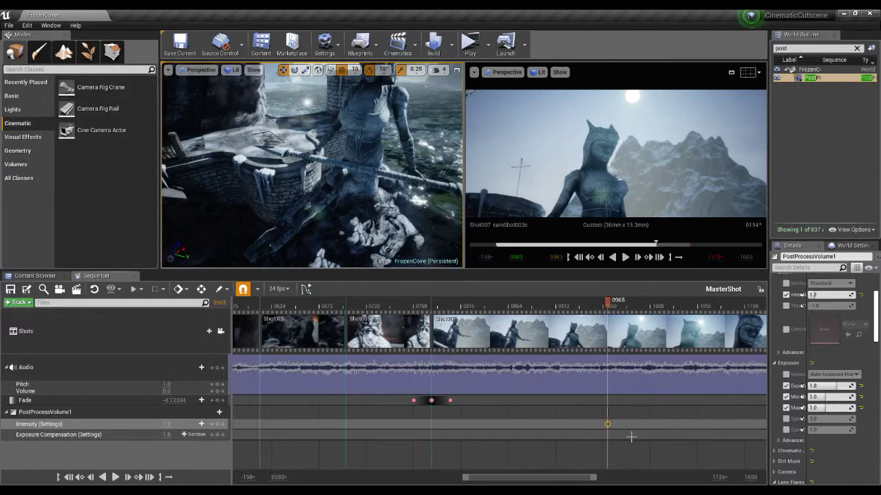
left_click_drag(577, 478, 586, 477)
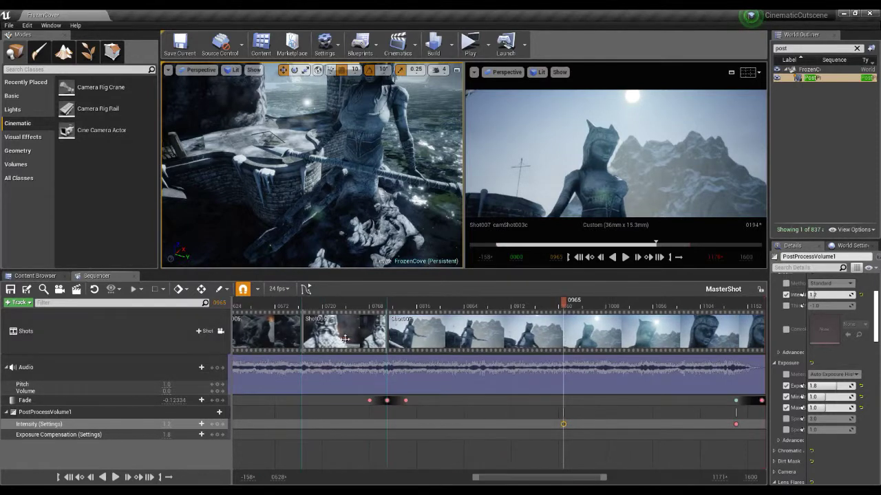
left_click(310, 290)
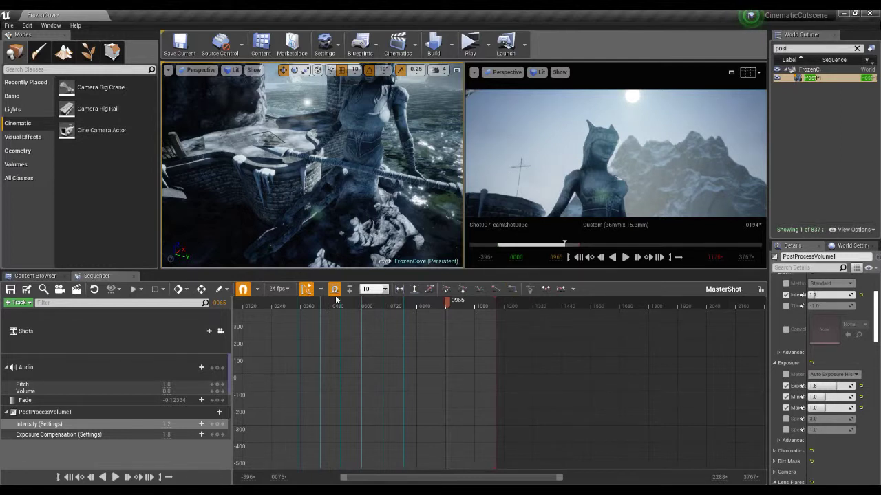
left_click(307, 289)
scroll(561, 309, "up", 3)
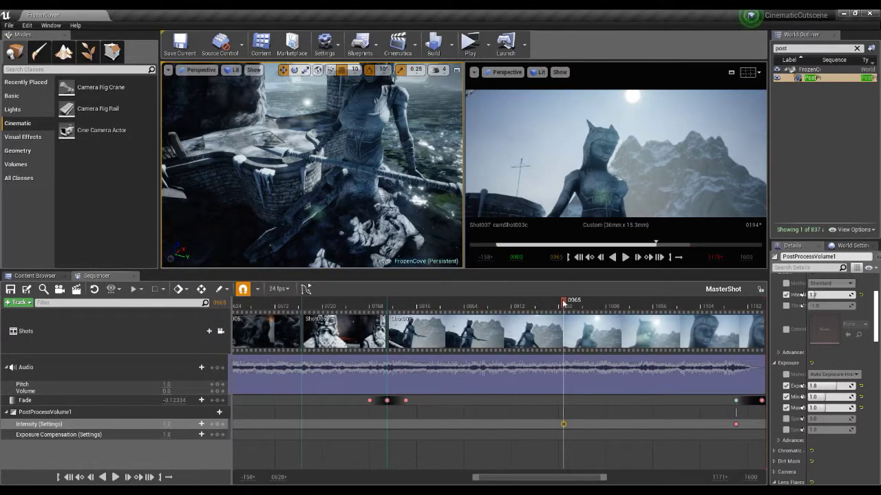
left_click(307, 290)
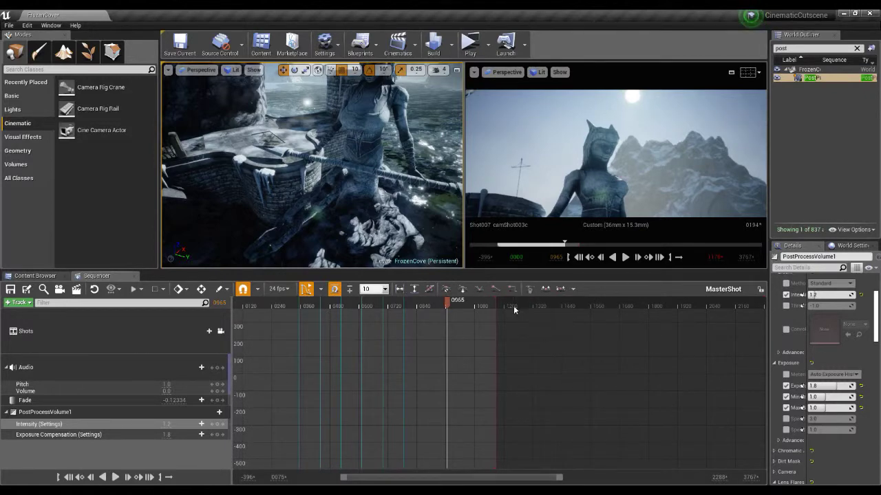
left_click(307, 289)
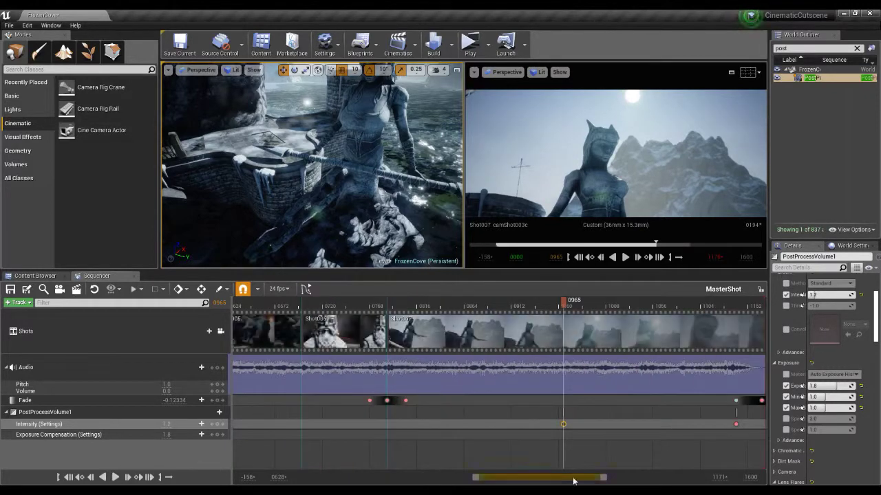
left_click(306, 290)
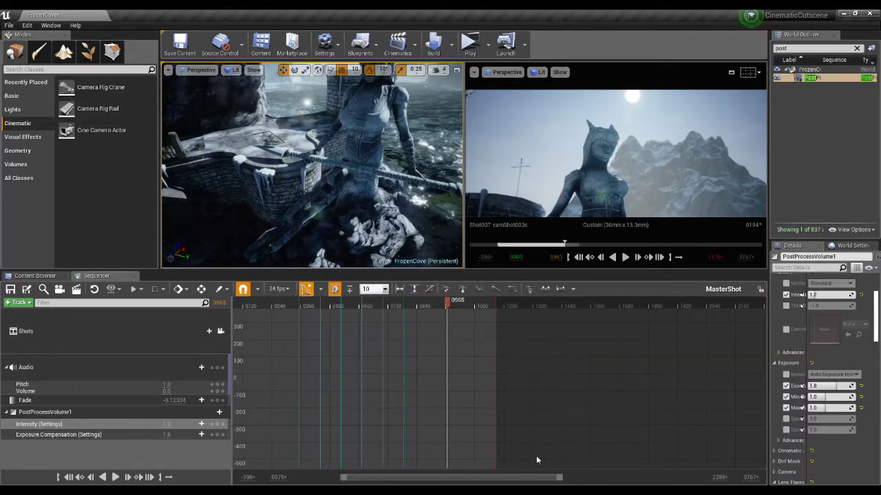
scroll(477, 447, "down", 1)
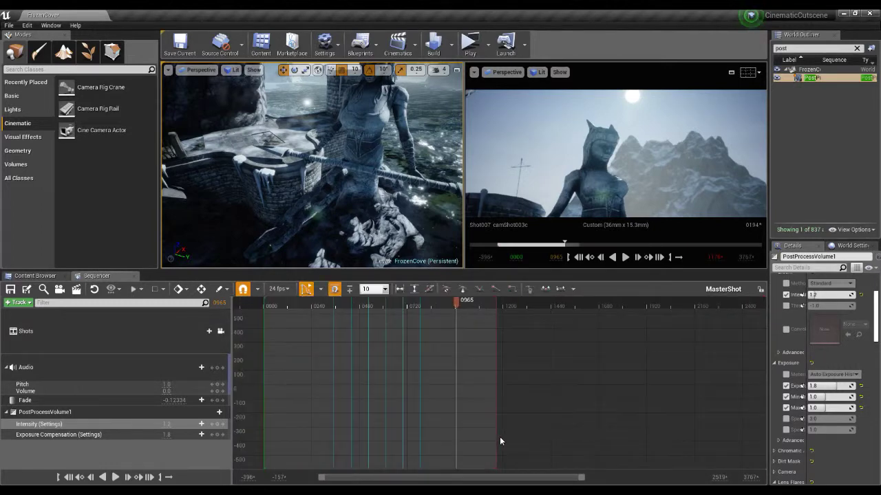
Give the Intensity key at frame 0966 Constant interpolation, undo it, then reapply it
left_click(57, 425)
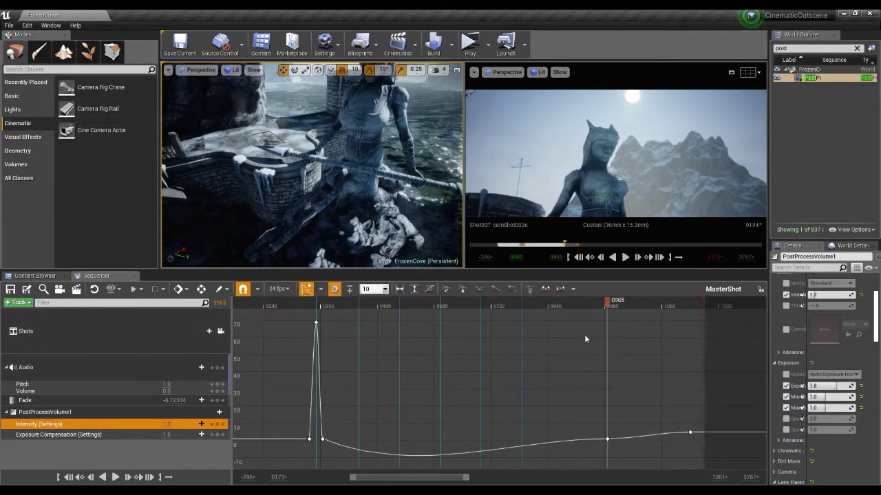
left_click_drag(587, 301, 608, 331)
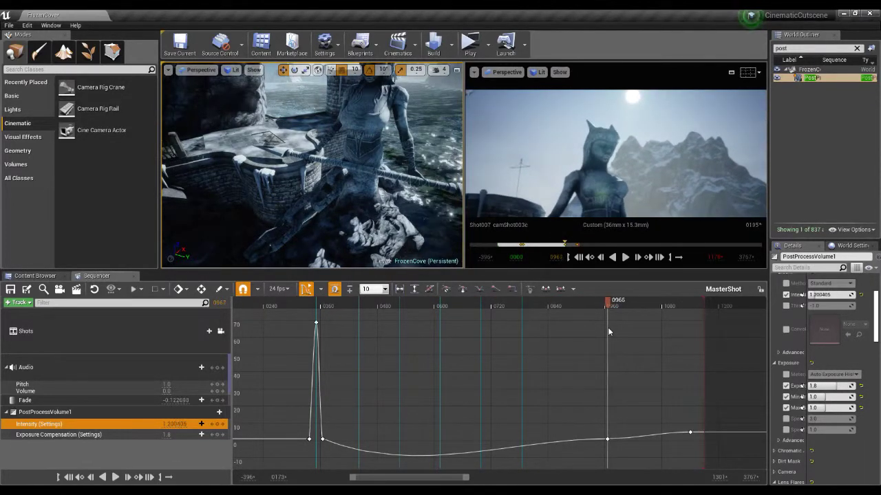
left_click(607, 439)
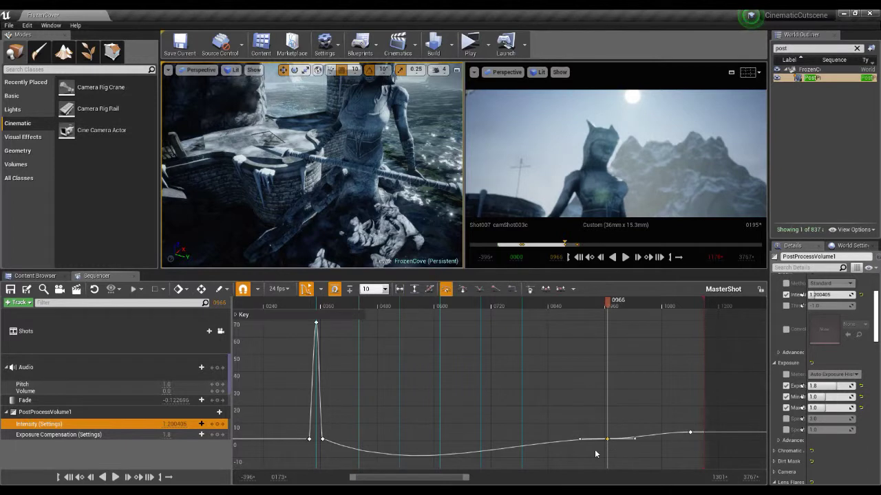
left_click(512, 289)
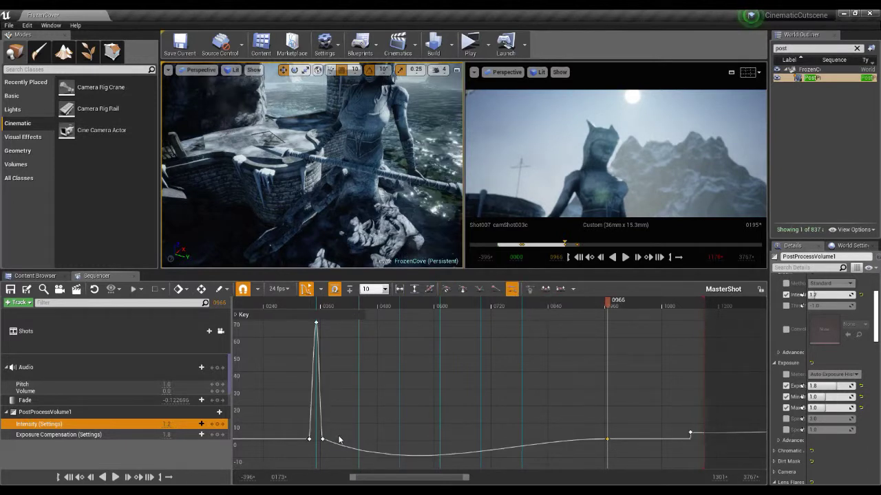
key("ctrl+z")
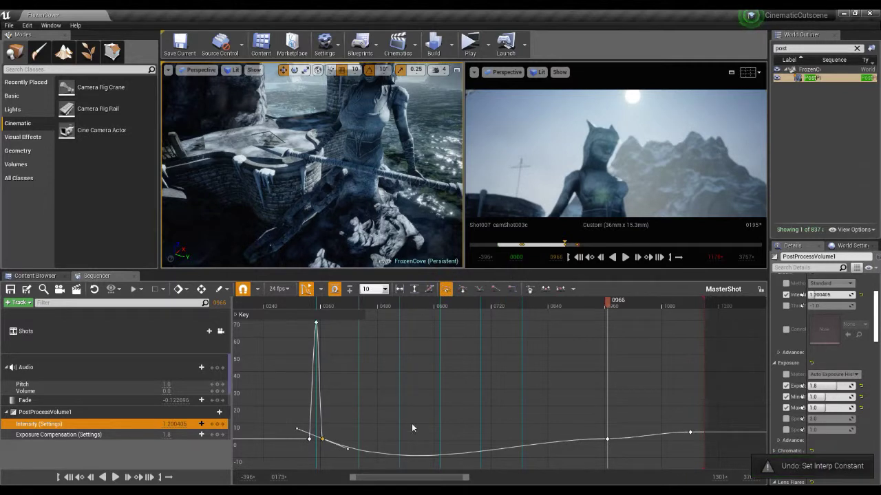
key("5")
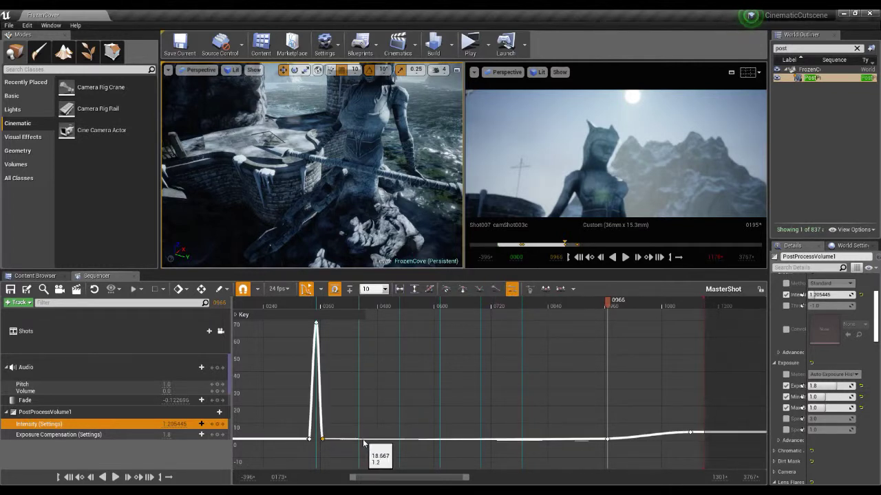
Select the Intensity key and scrub from frame 0329 to past 1060 to preview the flash
left_click(606, 440)
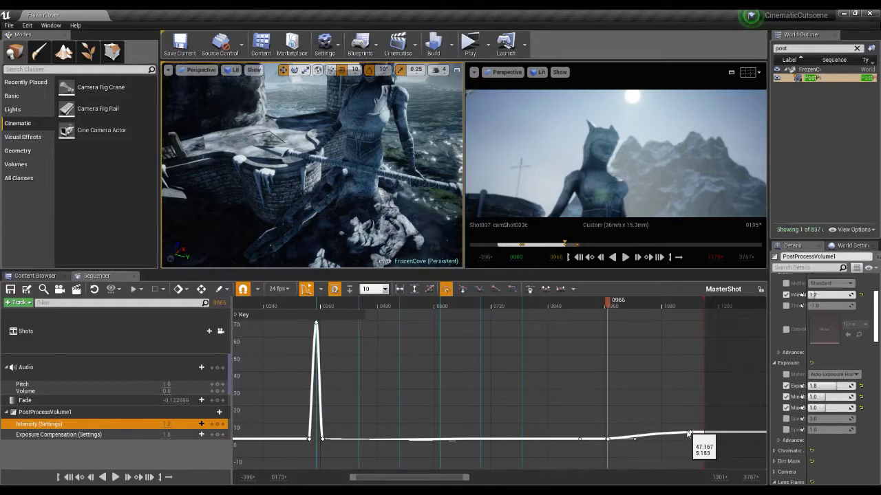
left_click_drag(566, 303, 612, 345)
left_click_drag(598, 304, 653, 306)
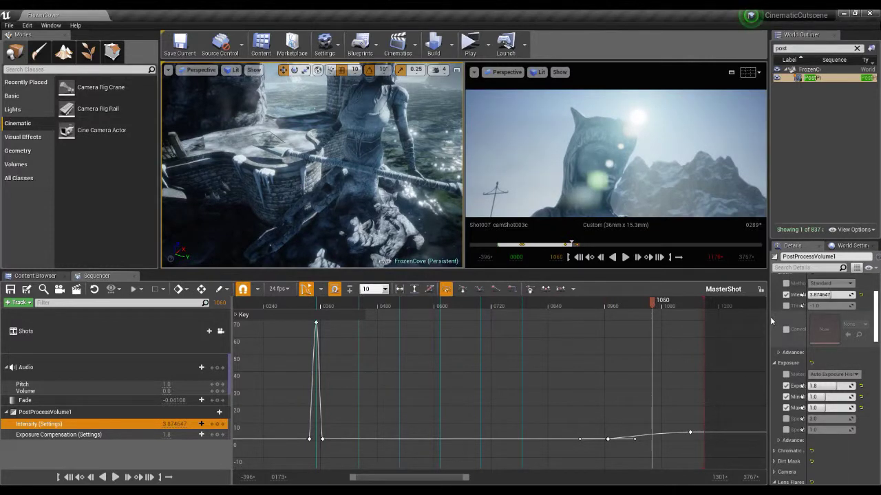
Widen the Details panel, try Lens Flares Intensity values, then reset it to default 1.0
left_click_drag(767, 317, 670, 317)
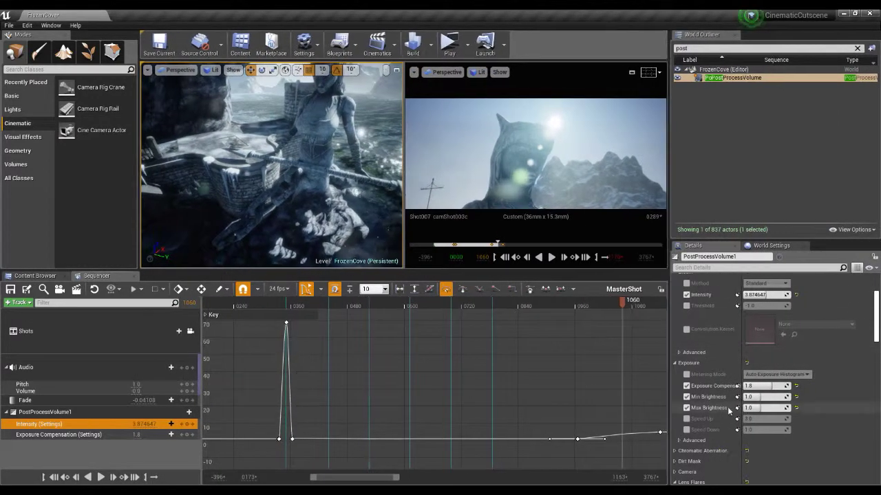
left_click_drag(876, 333, 872, 359)
mouse_move(763, 335)
left_mouse_down()
mouse_move(777, 335)
mouse_move(762, 335)
left_mouse_up()
left_click(796, 335)
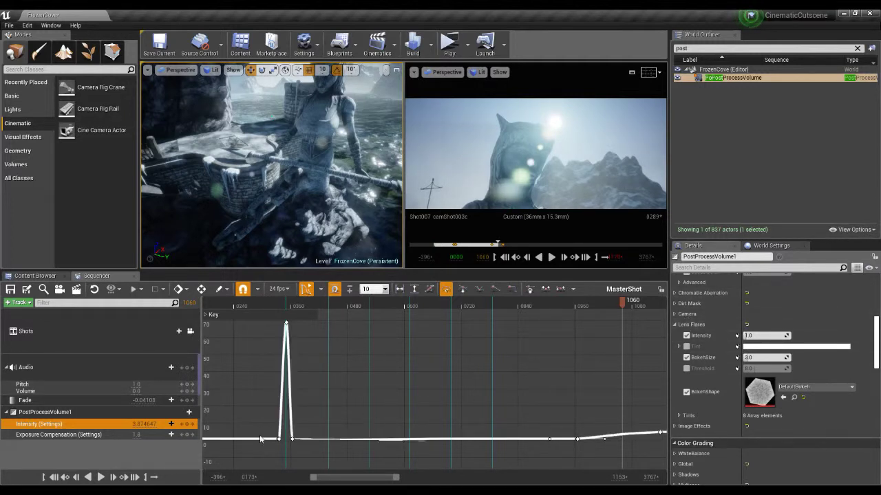
Add a Settings > Lens|Lens Flares > Intensity track to PostProcessVolume1
left_click(183, 412)
mouse_move(205, 406)
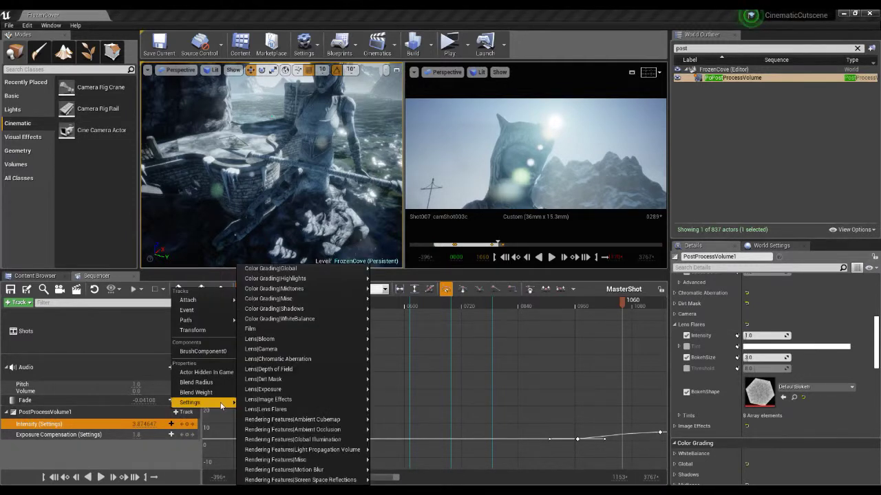
mouse_move(299, 374)
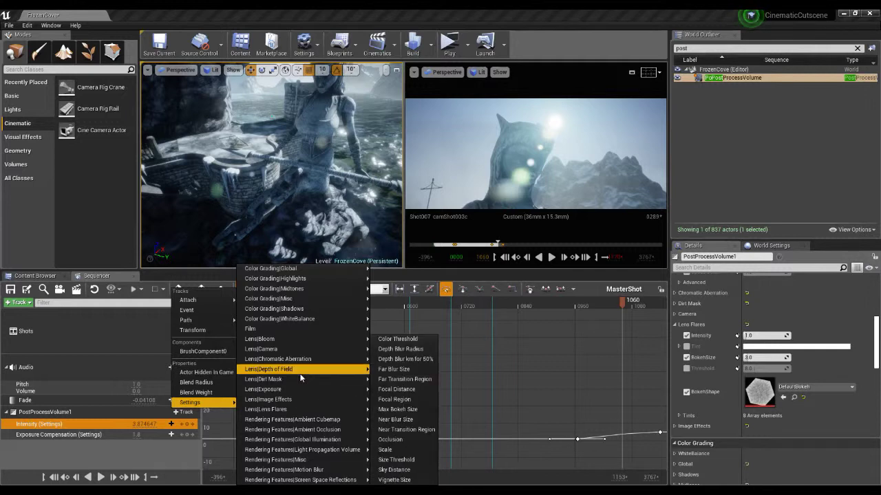
mouse_move(297, 347)
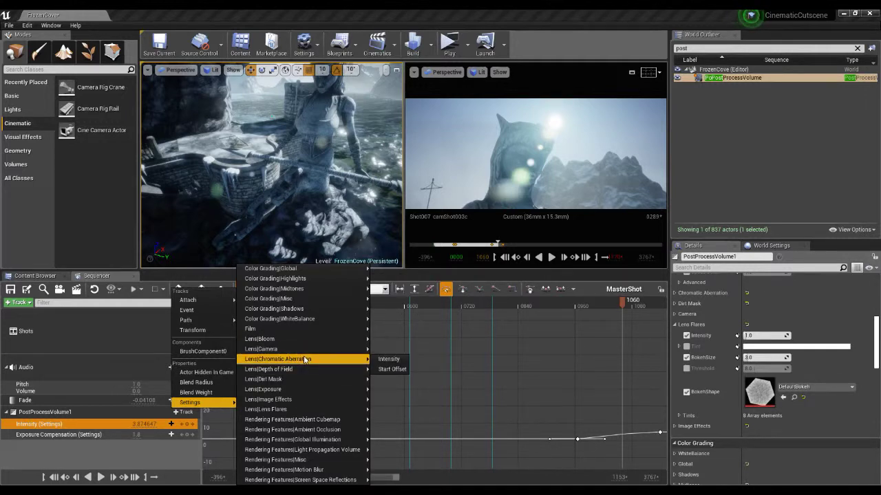
mouse_move(314, 411)
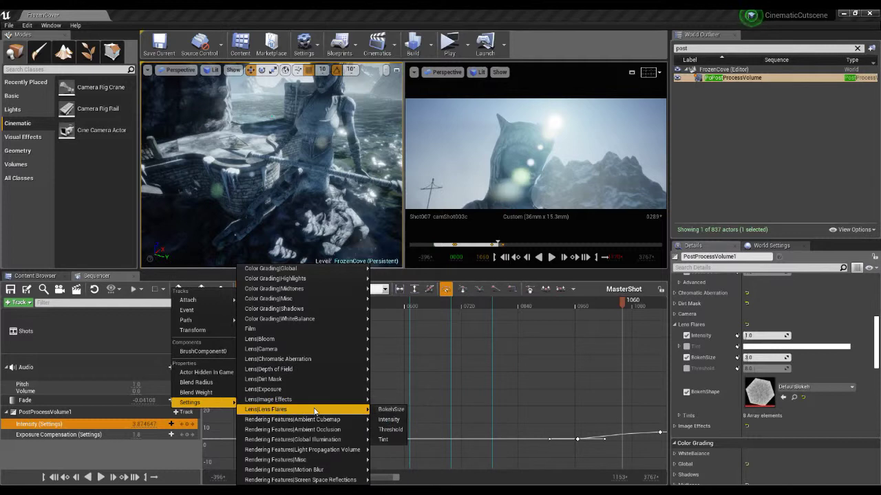
left_click(396, 421)
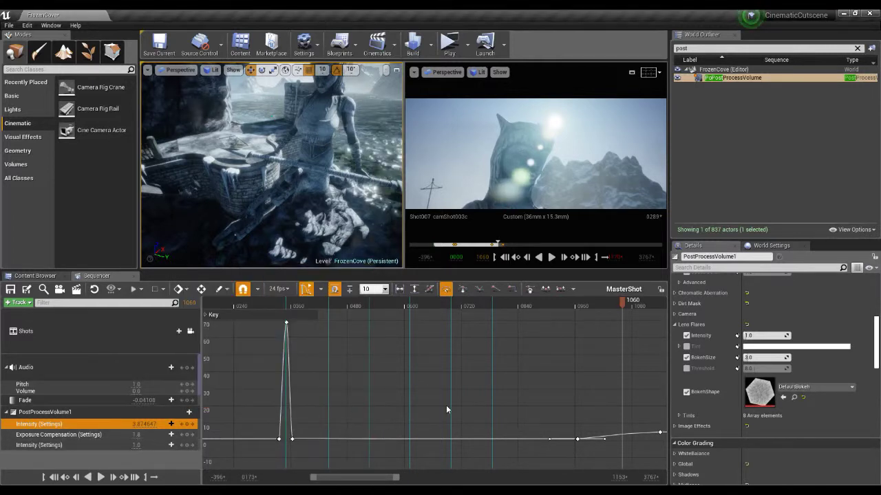
Move the playhead around frames 0965–0970, stepping back to the previous key at 0364
left_click(577, 304)
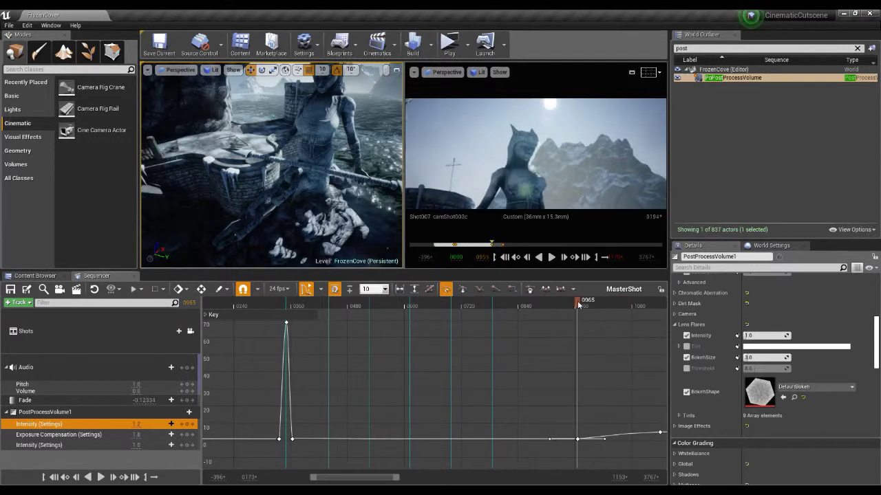
left_click_drag(578, 305, 582, 304)
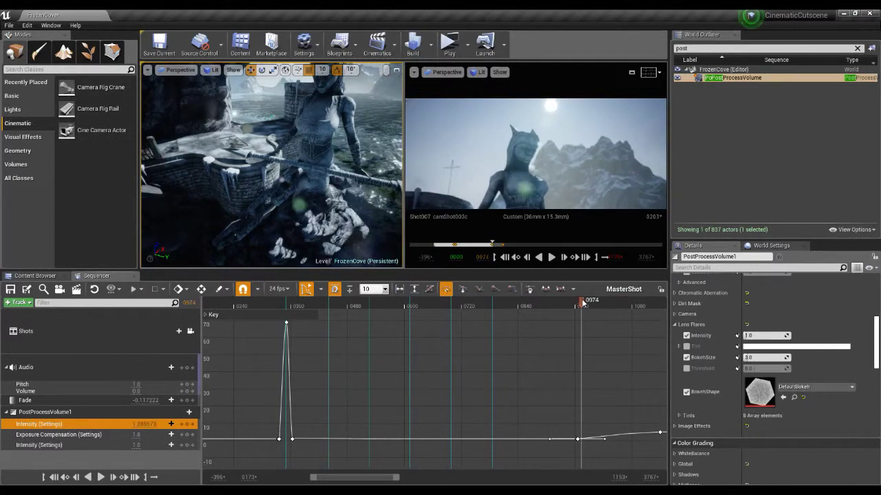
left_click(182, 424)
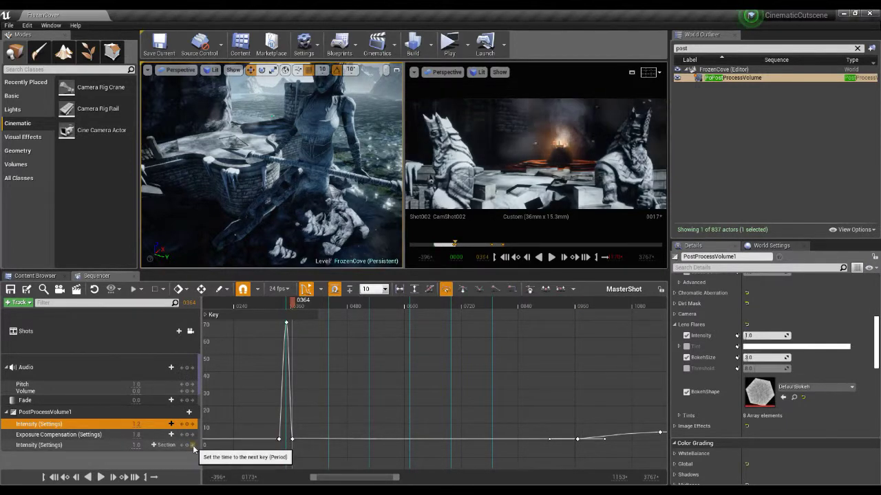
left_click(578, 305)
View the lens flare, Exposure Compensation and bloom Intensity curves, then step between keys 1140 and 0966
left_click(69, 445)
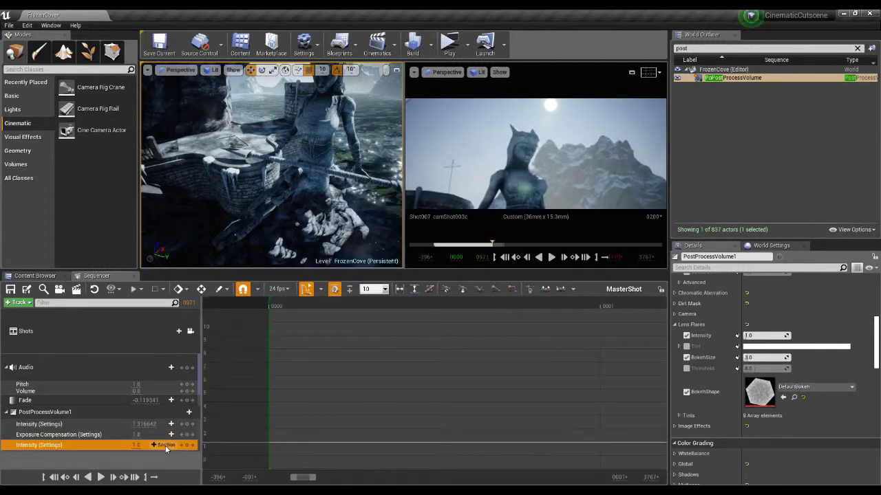
left_click(71, 434)
left_click(69, 424)
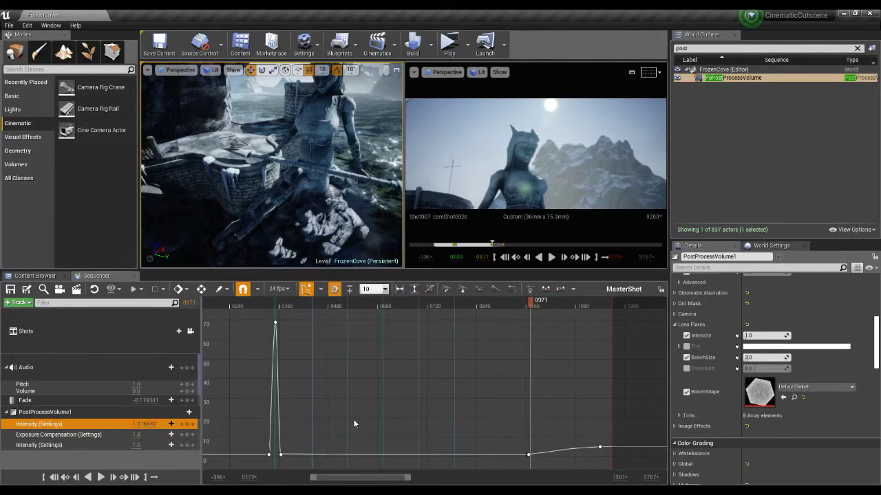
left_click(192, 425)
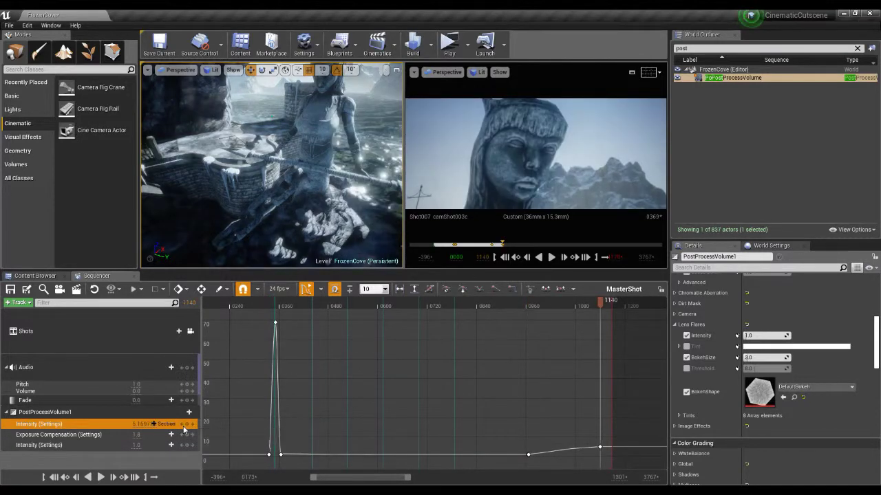
left_click(181, 424)
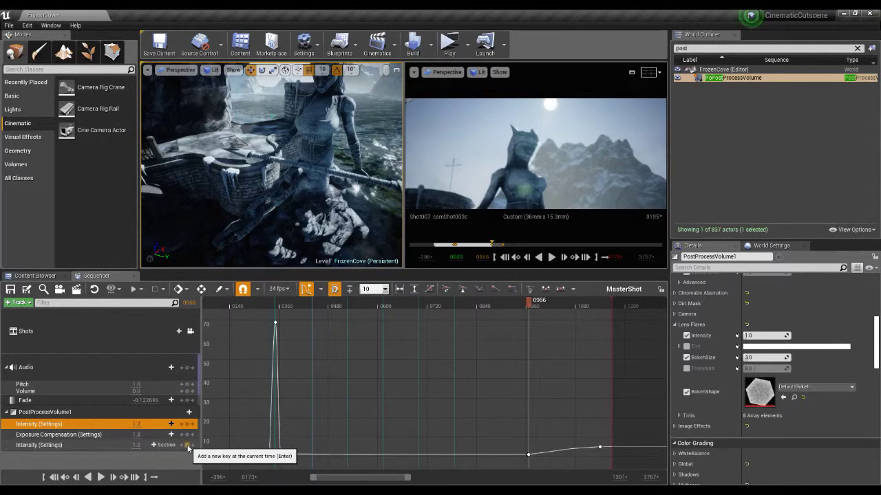
Key the Lens Flares Intensity track and compare the Intensity and Exposure Compensation curves
left_click(69, 445)
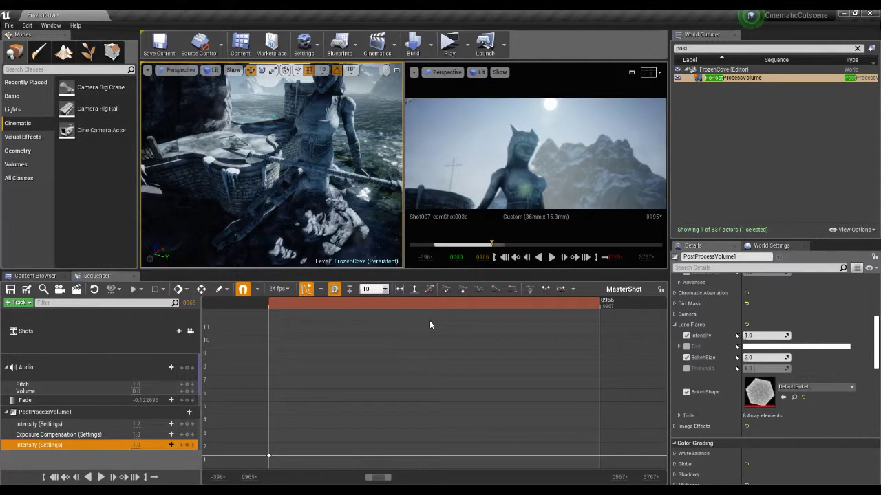
left_click(50, 426)
left_click(50, 436)
left_click(50, 446)
left_click(51, 436)
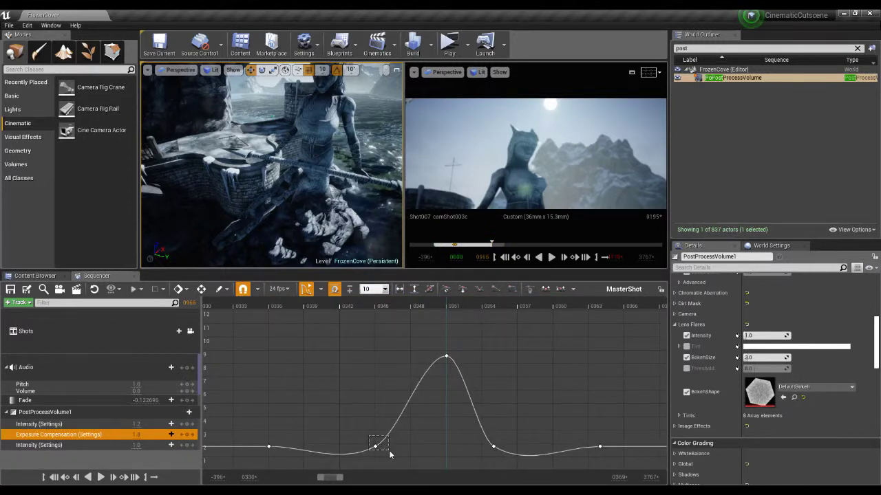
Set Constant interpolation on the Exposure Compensation keys before and after the peak, scrubbing to check
left_click_drag(390, 454, 388, 453)
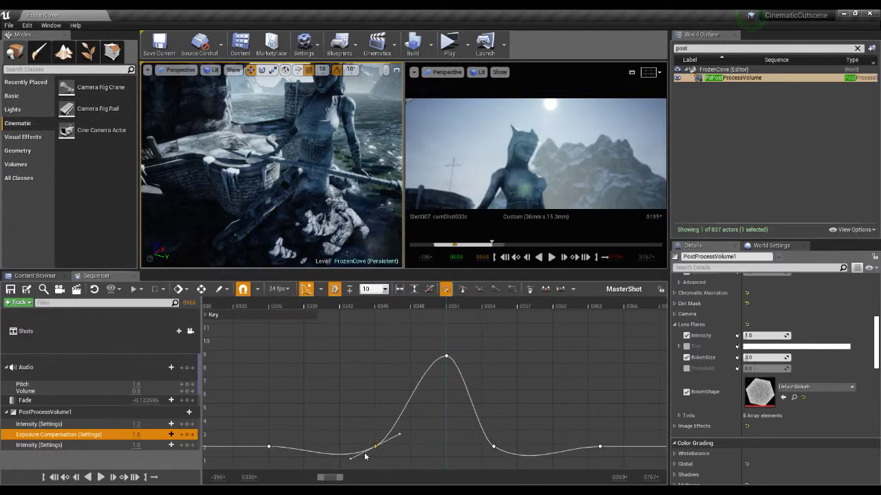
left_click(289, 305)
left_click_drag(288, 305, 276, 320)
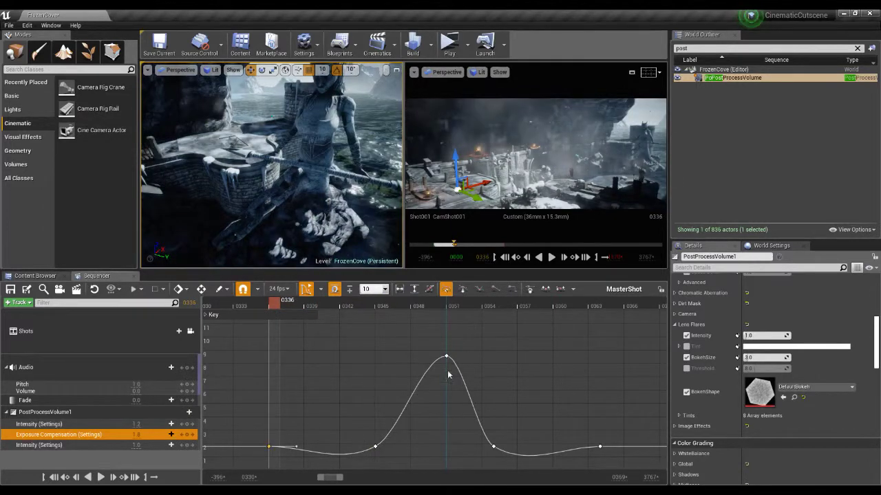
left_click(513, 290)
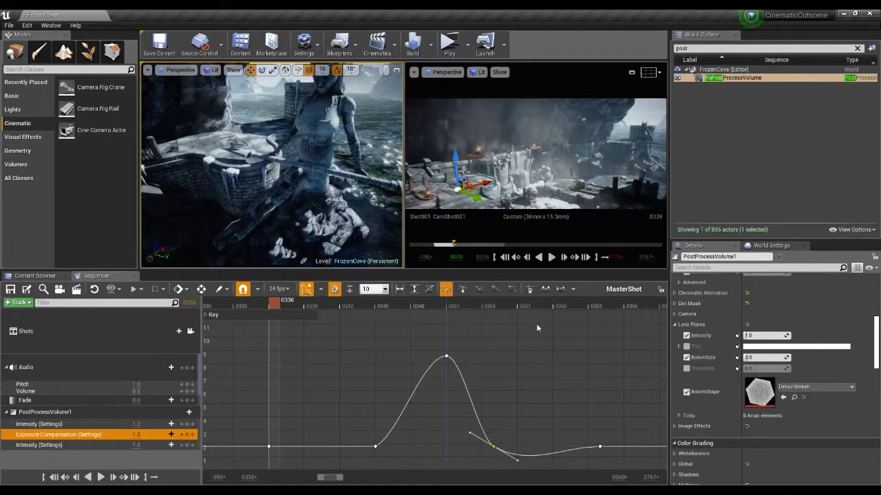
left_click(513, 290)
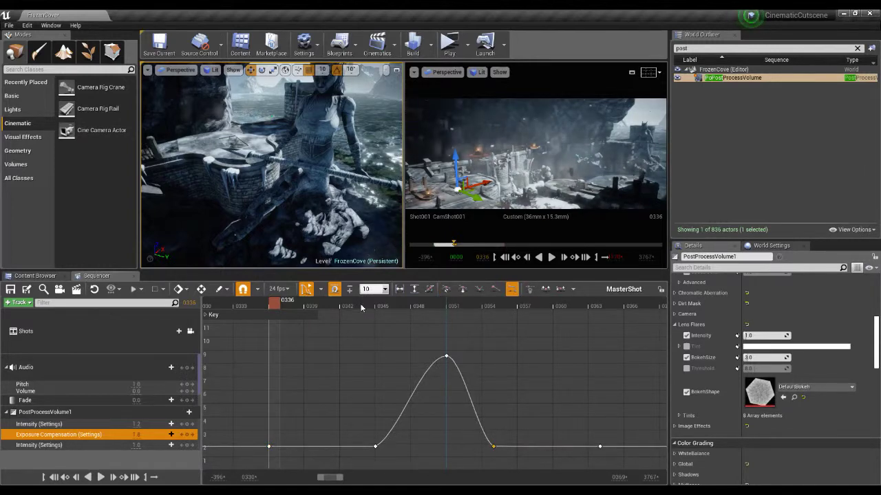
left_click(387, 307)
left_click_drag(387, 307, 547, 344)
Frame the Lens Flares Intensity key, set the playhead to 0966, and return to the track view
left_click(75, 446)
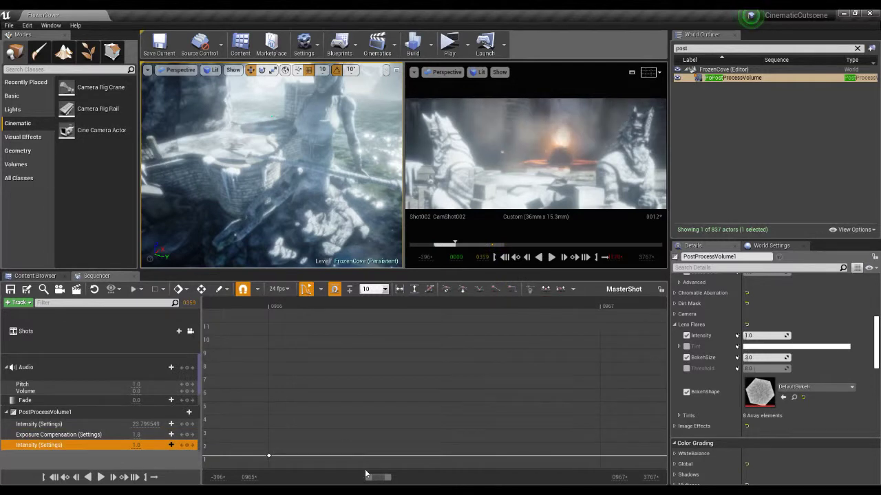
left_click_drag(396, 479, 273, 473)
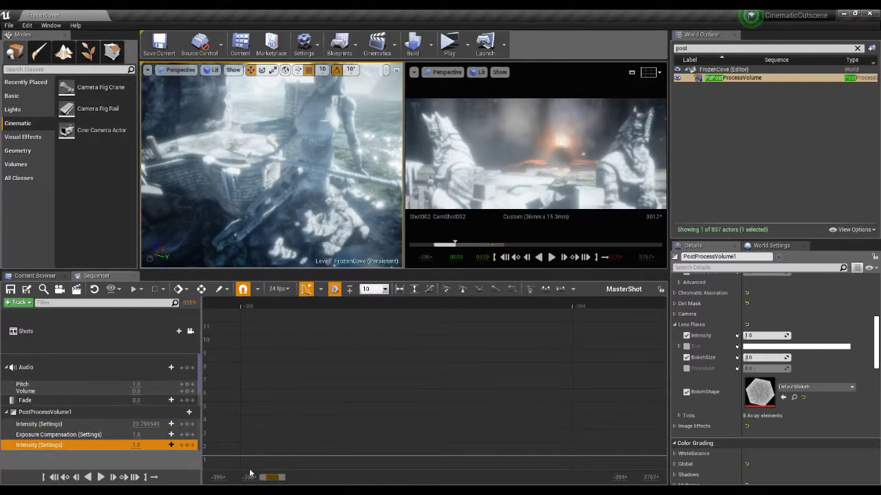
left_click(413, 289)
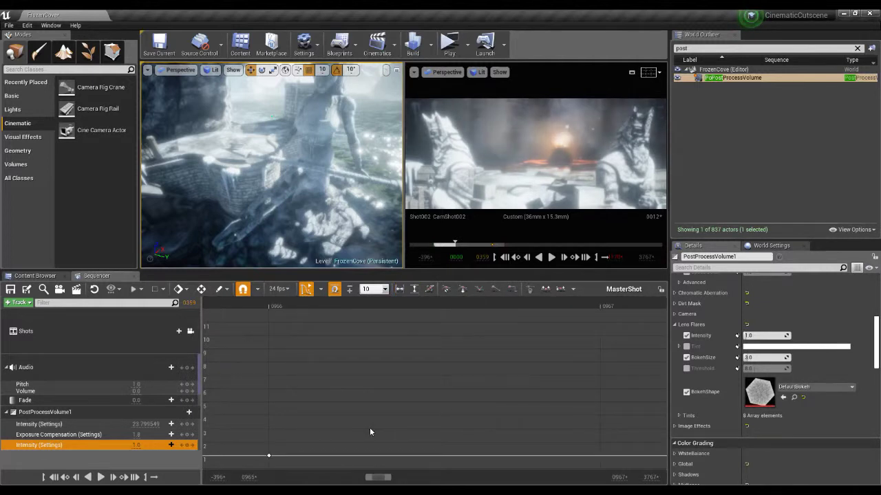
left_click(272, 307)
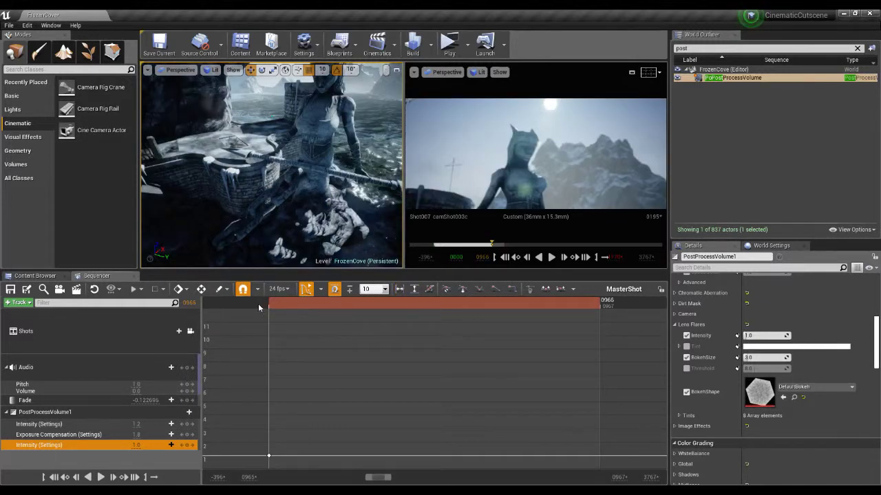
scroll(337, 386, "down", 5)
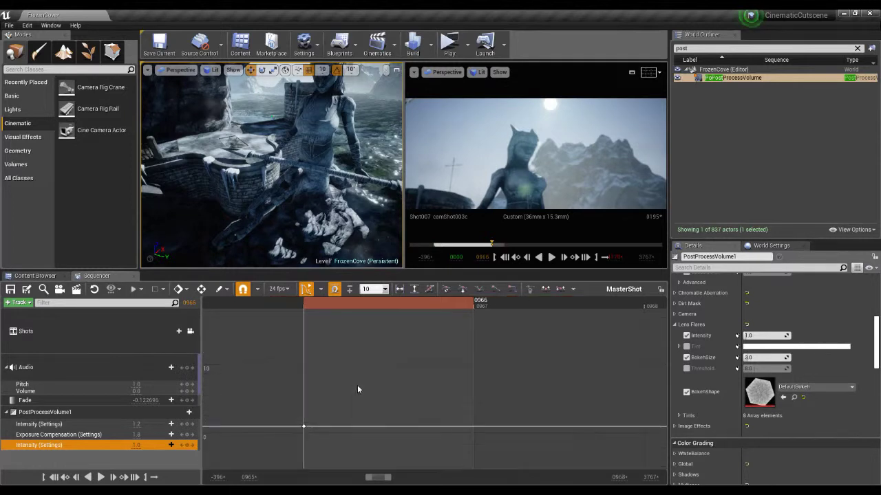
left_click(303, 290)
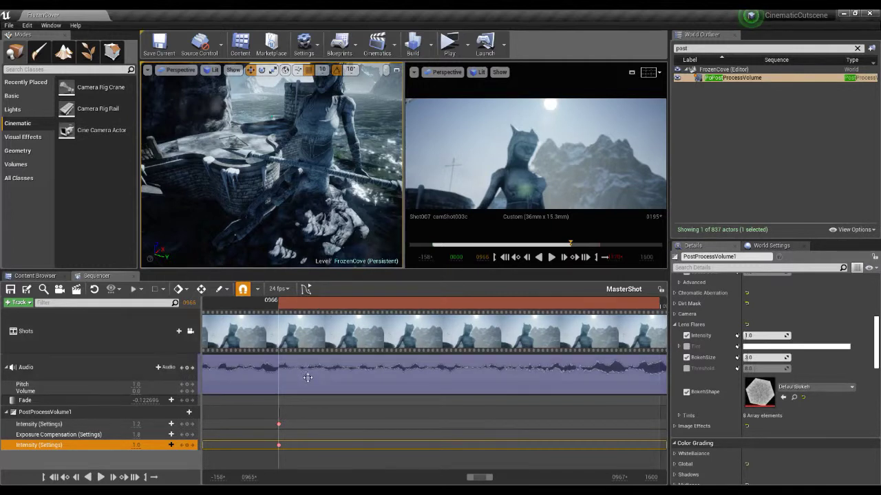
Select the Shots track and scrub the preview through the flash, returning to frame 0966
left_click(342, 335)
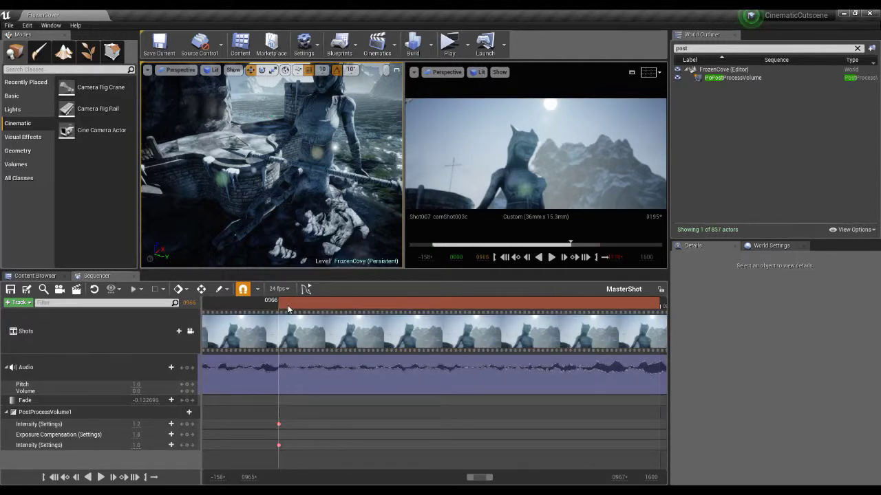
left_click(87, 333)
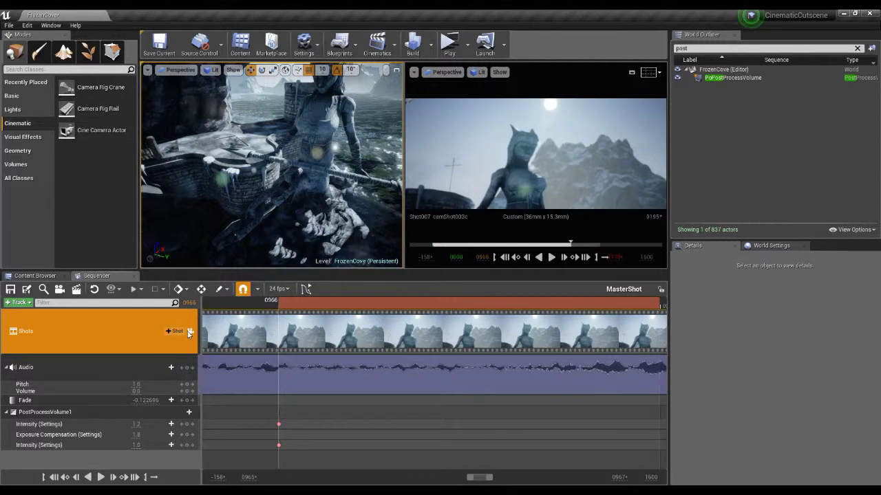
left_click_drag(570, 243, 577, 244)
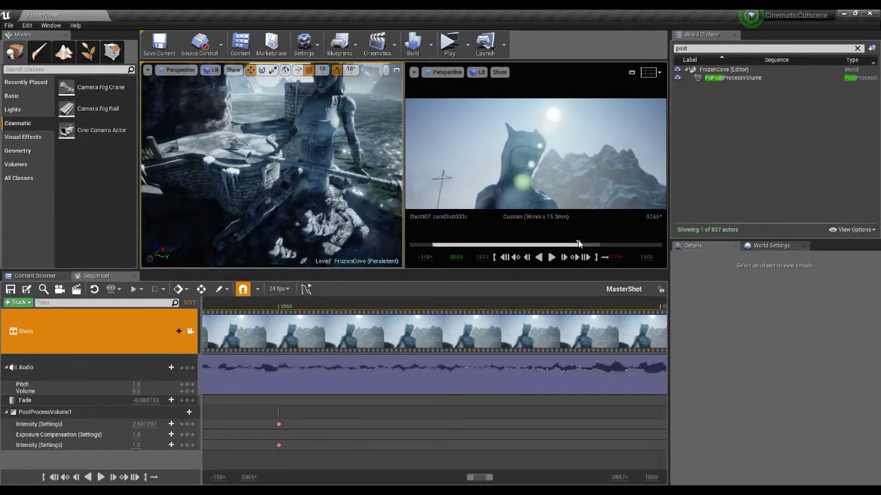
mouse_move(578, 243)
left_mouse_down()
mouse_move(566, 244)
mouse_move(576, 246)
left_mouse_up()
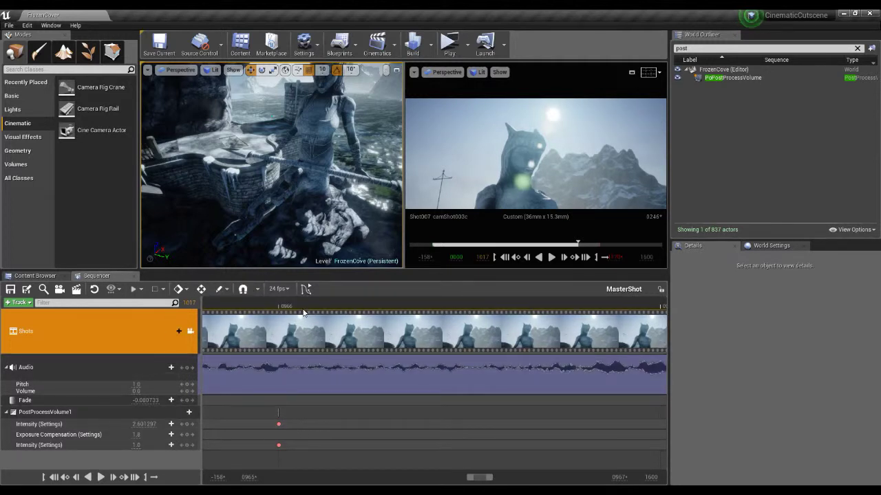
left_click(291, 312)
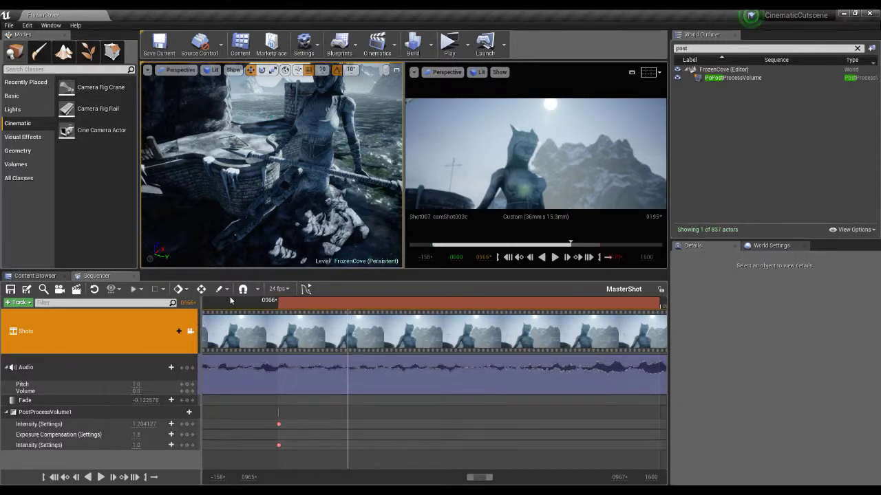
left_click(293, 312)
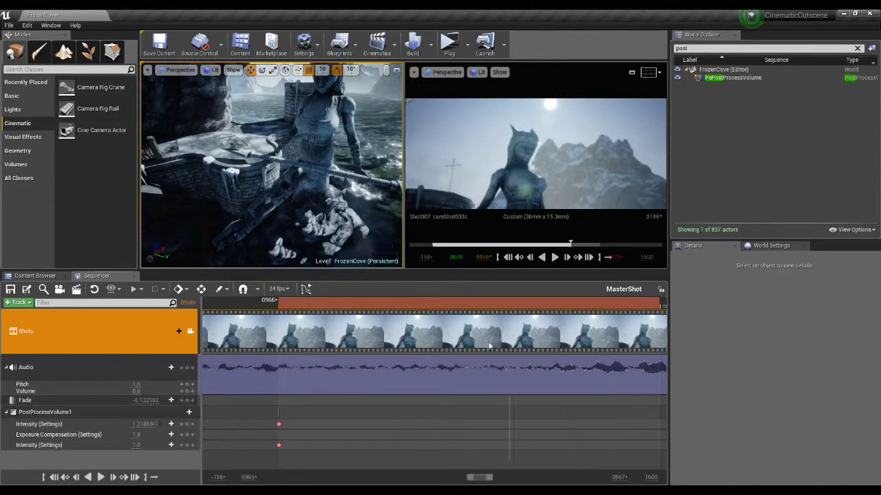
Play and stop the sequence, then zoom the timeline out to span roughly 0730–1202
left_click(555, 257)
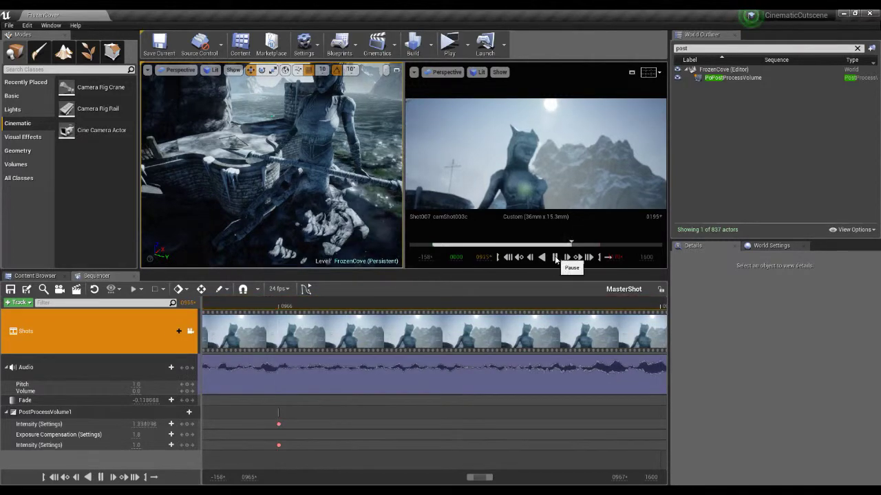
left_click(555, 257)
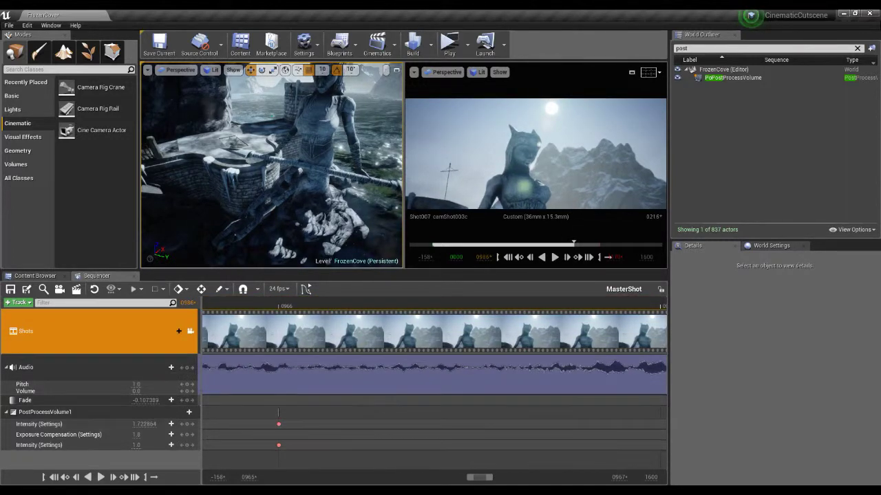
left_click_drag(470, 478, 431, 478)
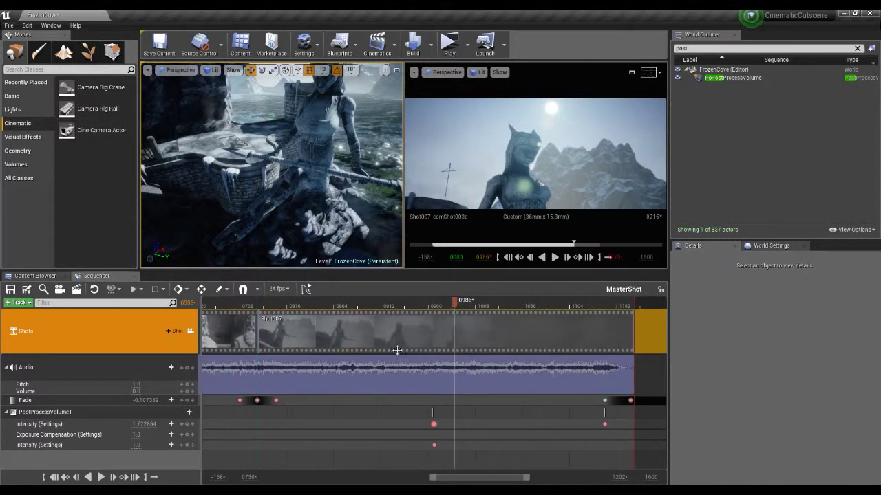
Key the lens flare Intensity near frames 1009 and 1059, rising to about 5 then falling
left_click_drag(444, 310, 477, 307)
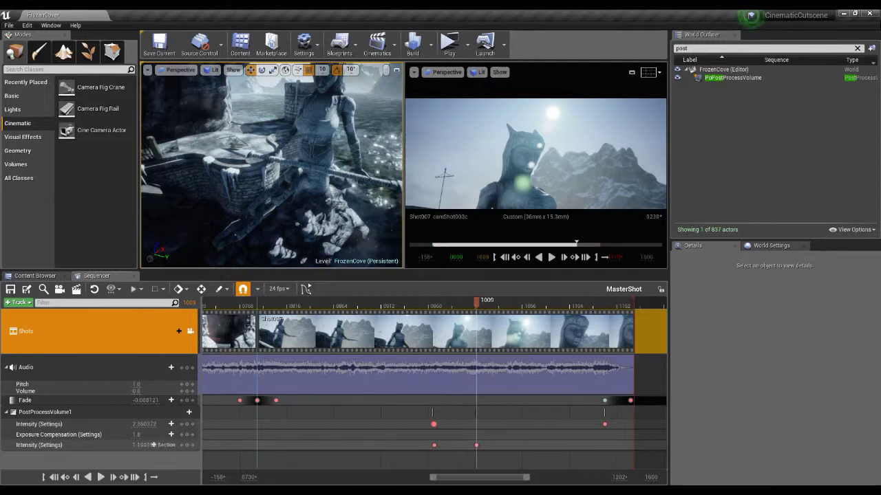
left_click_drag(137, 445, 162, 446)
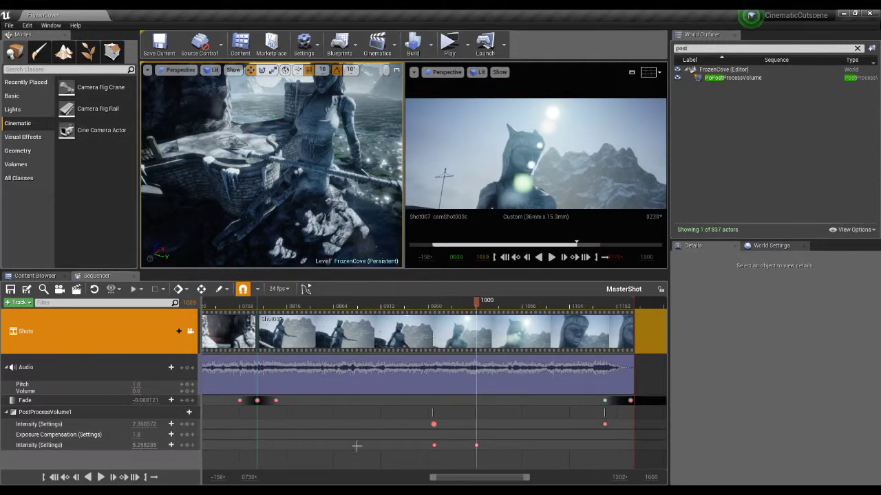
left_click_drag(478, 303, 525, 303)
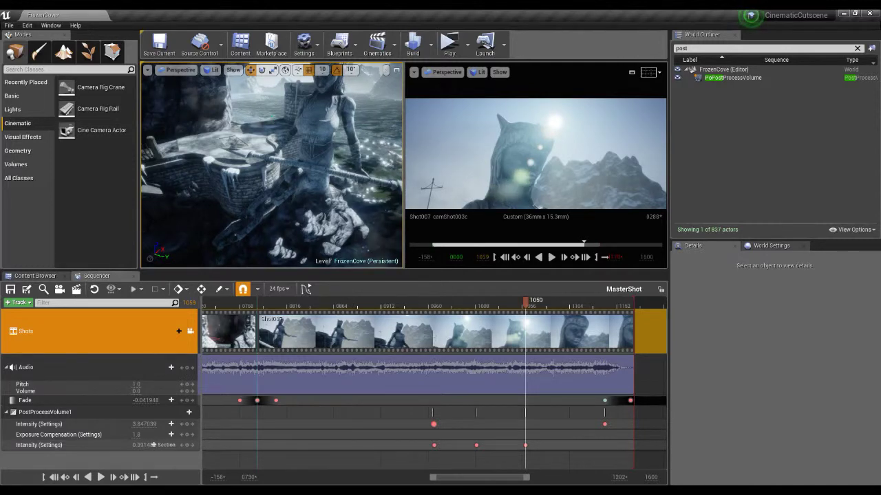
left_click(473, 307)
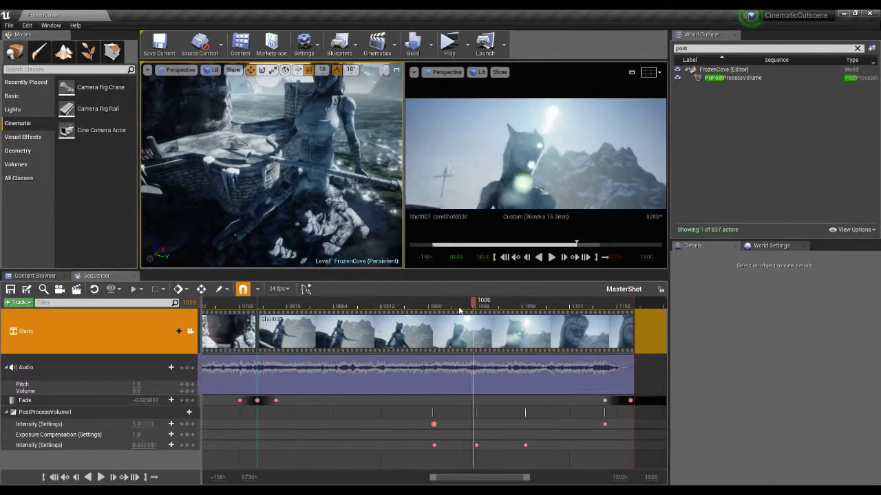
Scrub through the flash to check it, cue the playhead to frame 0945, and show the curve graph
left_click_drag(474, 307, 543, 307)
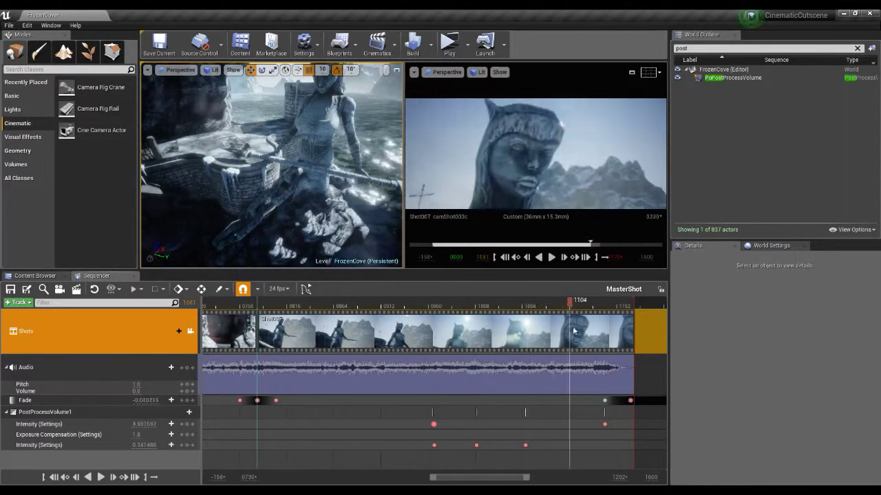
left_click_drag(593, 332, 561, 332)
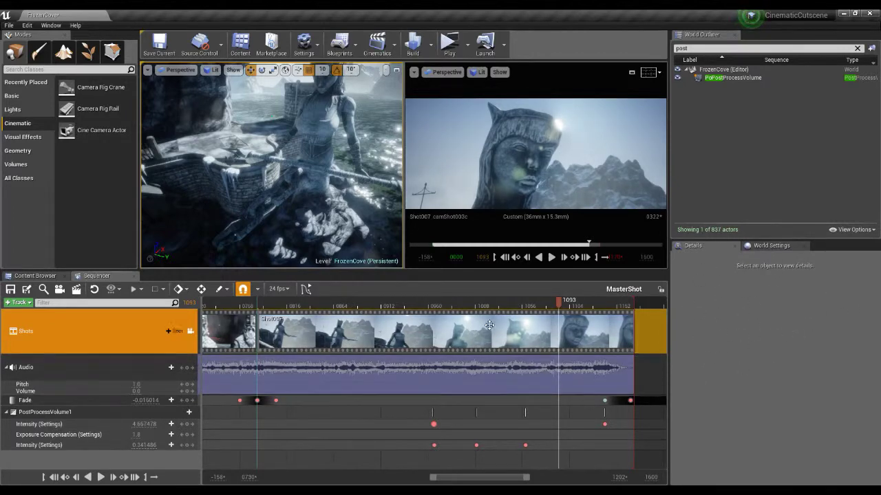
left_click(412, 305)
left_click_drag(414, 316, 414, 316)
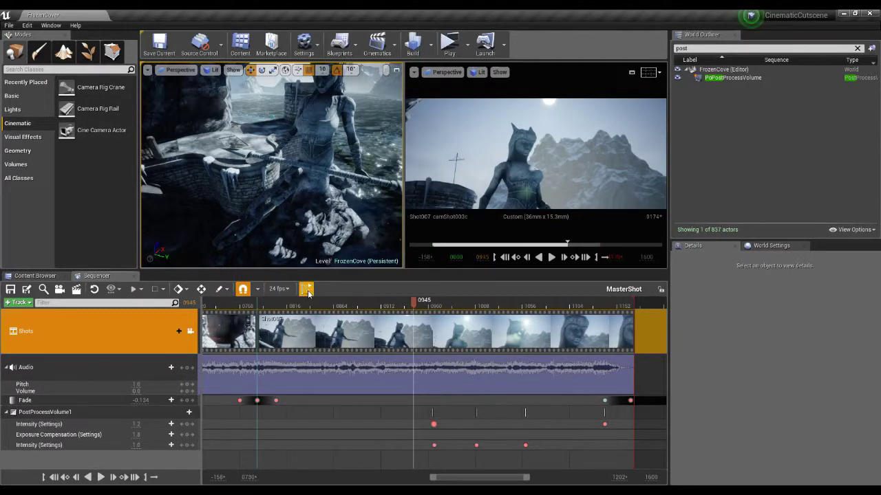
left_click(306, 289)
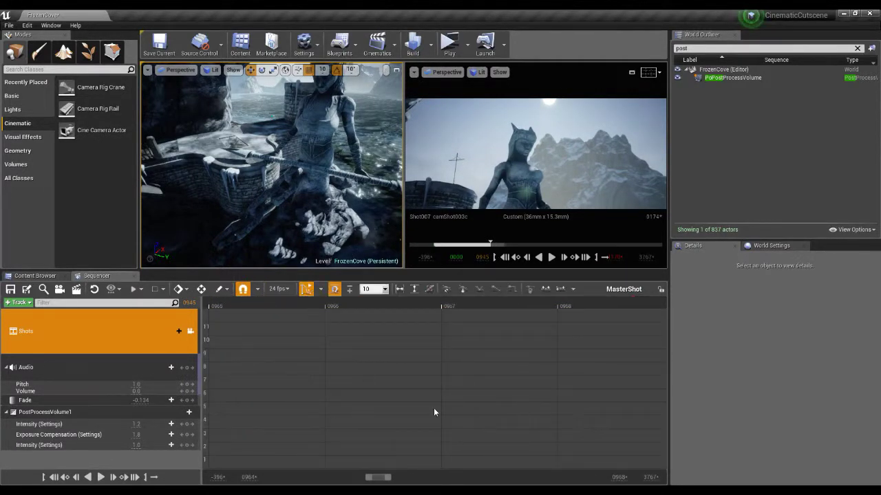
Inspect the lens flare Intensity curve peaking near 5.5 around frame 1008, then return to track view
left_click(121, 447)
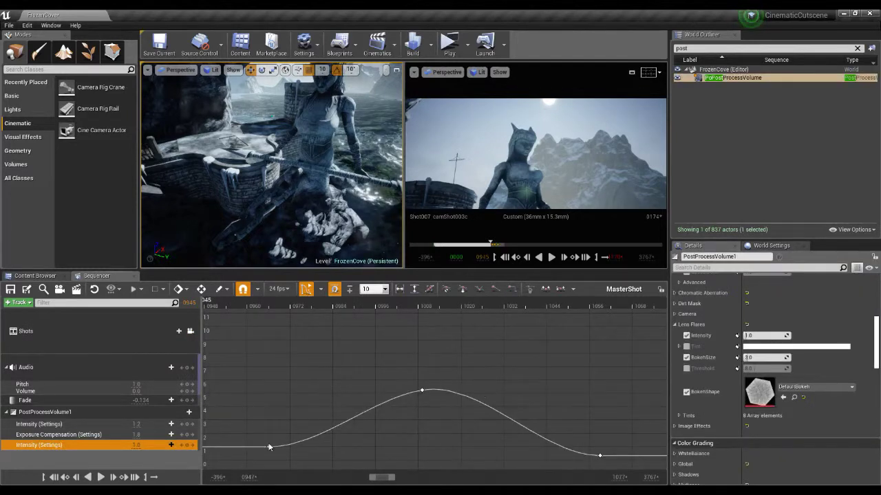
scroll(383, 481, "down", 5)
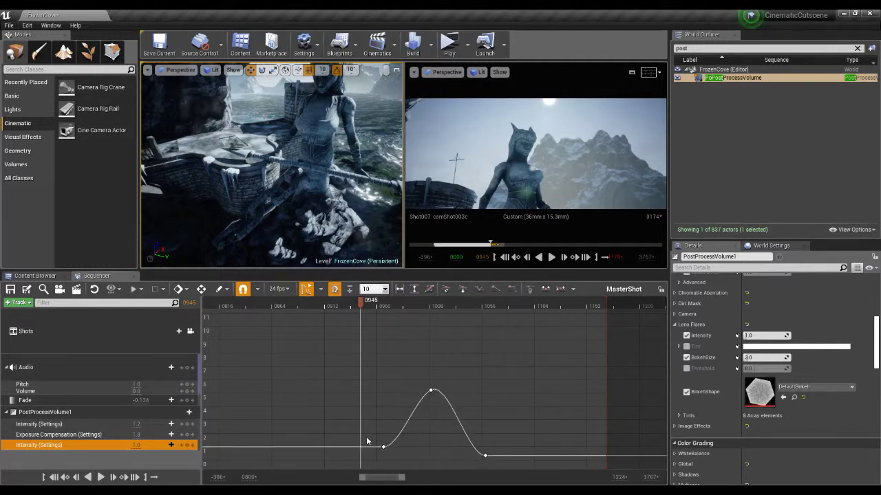
left_click(303, 290)
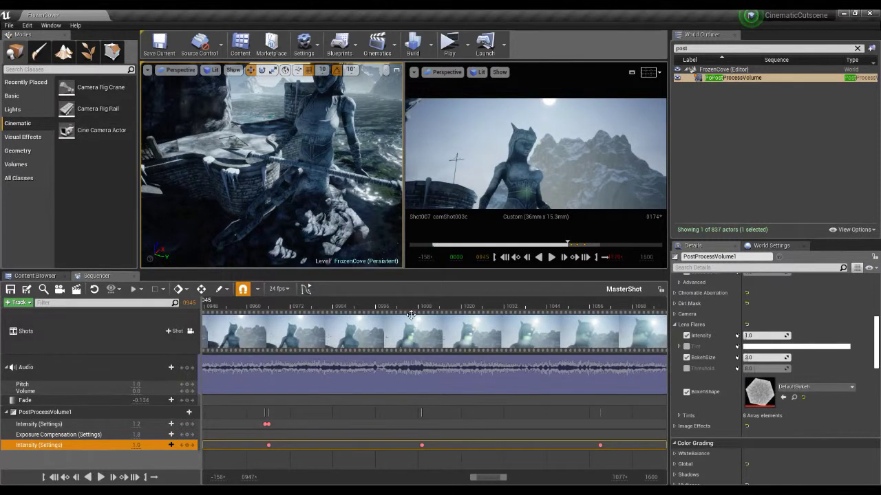
Play Shot007 from the start in Immersive Mode through frame 1170, then exit Immersive Mode
left_click(507, 258)
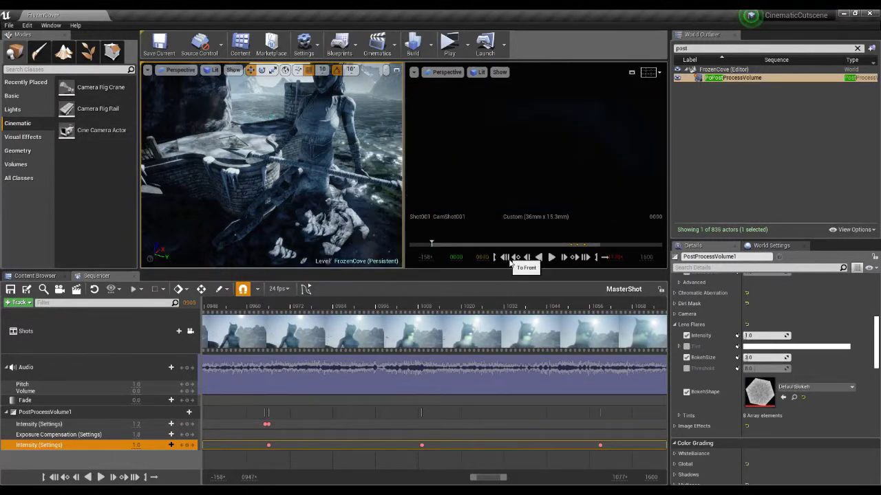
left_click(550, 258)
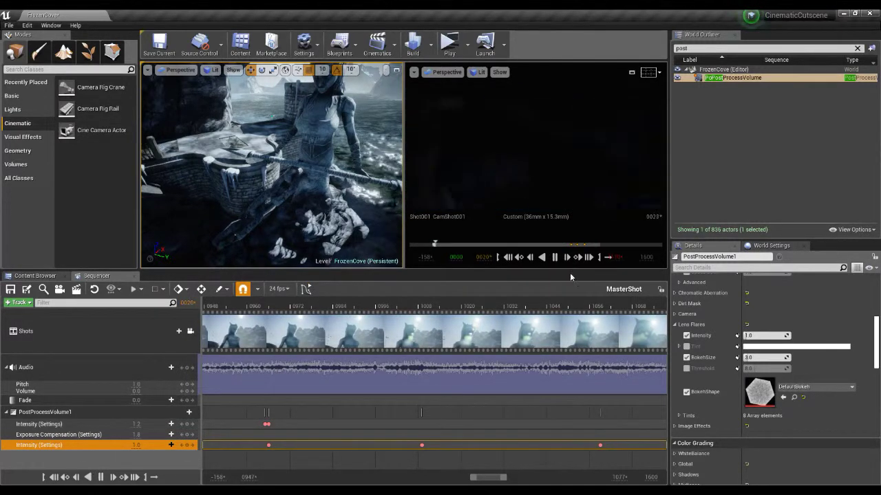
left_click(414, 72)
left_click(438, 200)
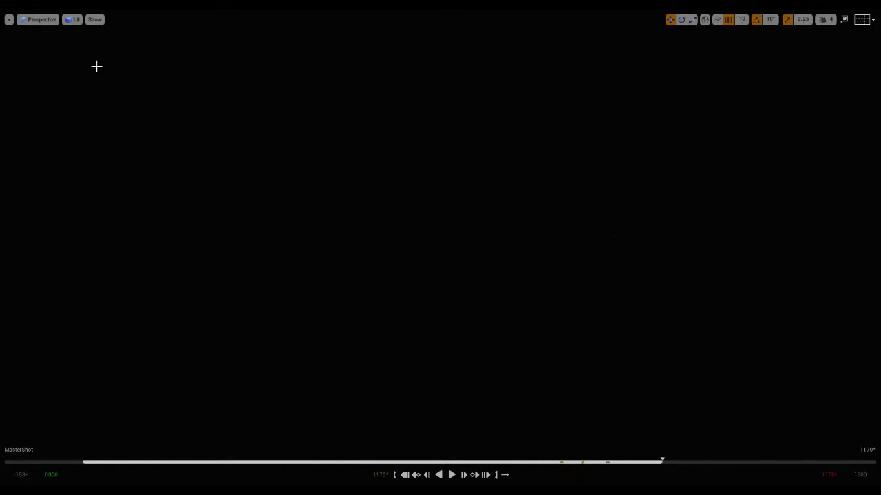
left_click(9, 20)
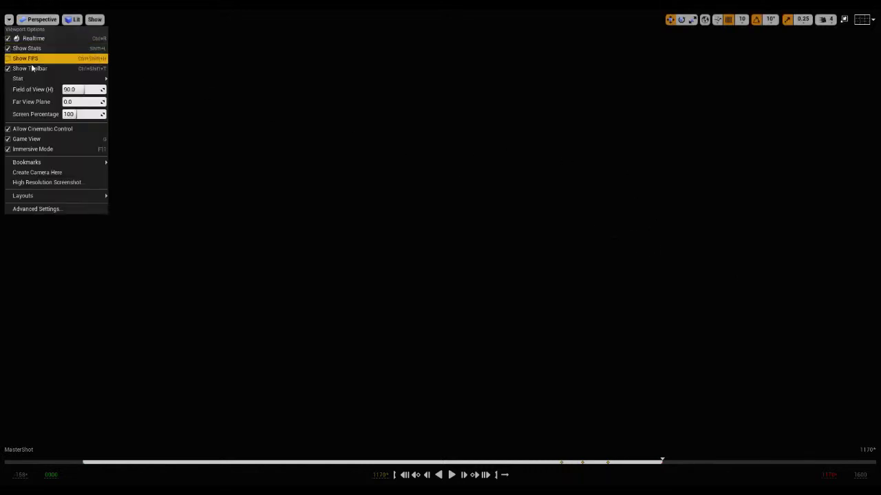
left_click(40, 150)
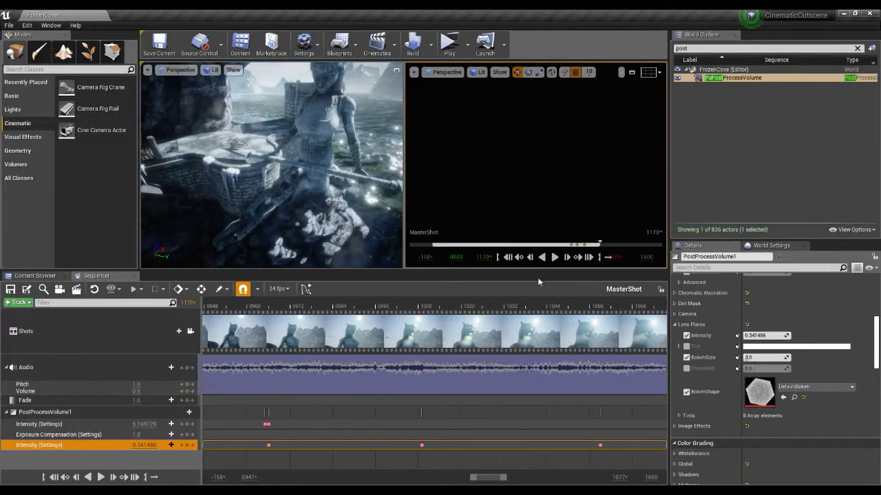